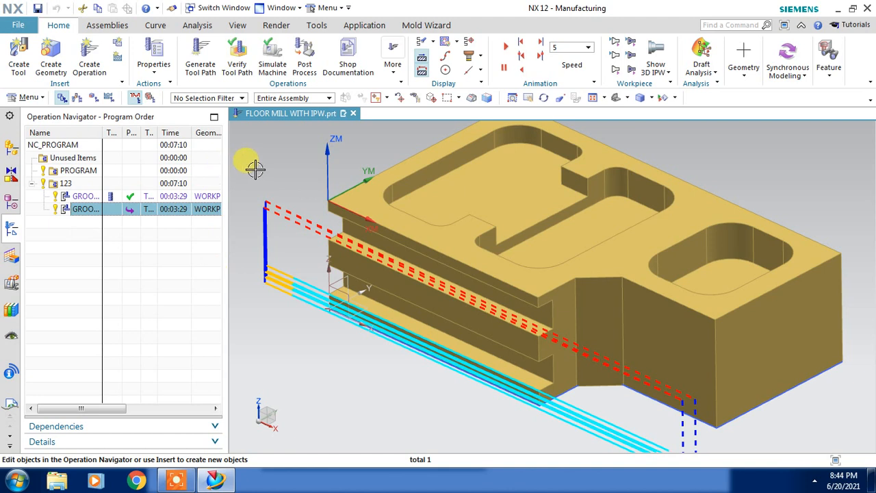
- View the description of the Planar Text subtype among the mill_planar operations, without creating an operation
left_click(254, 163)
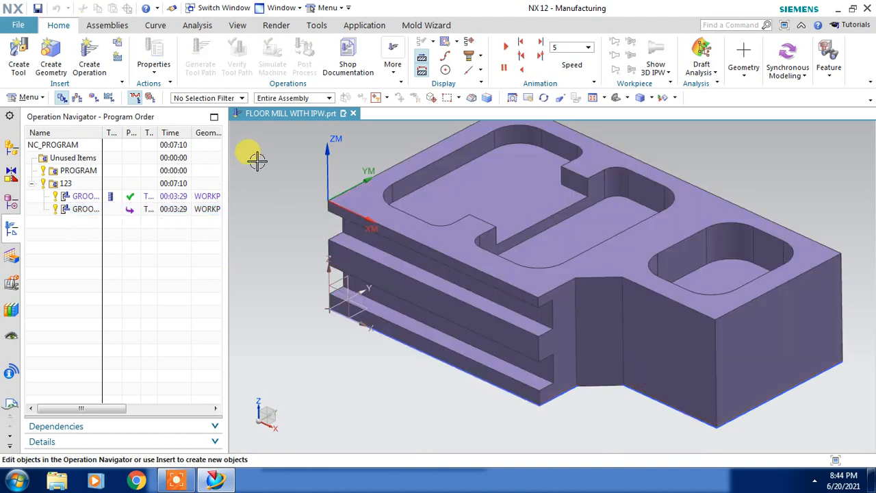
scroll(405, 139, "up", 1)
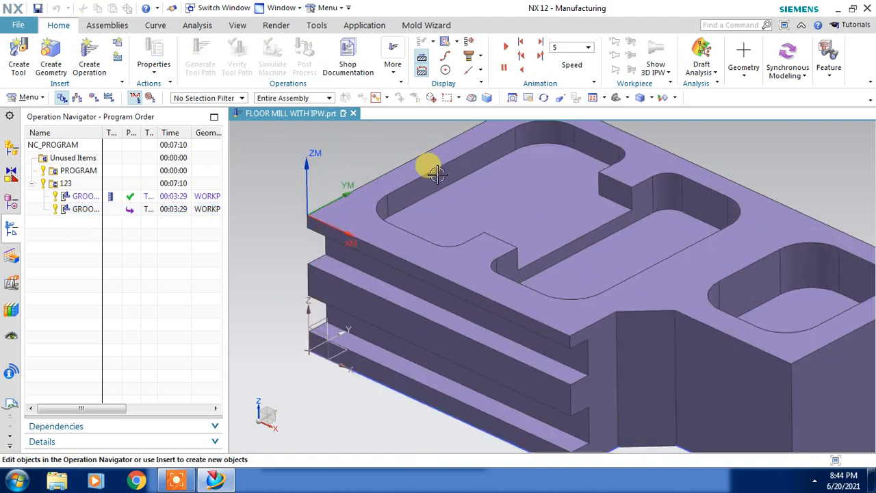
left_click(91, 63)
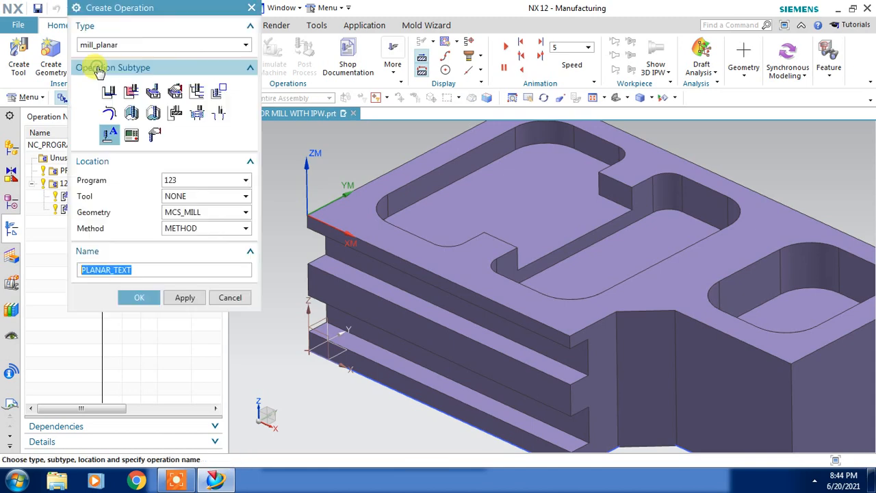
mouse_move(106, 135)
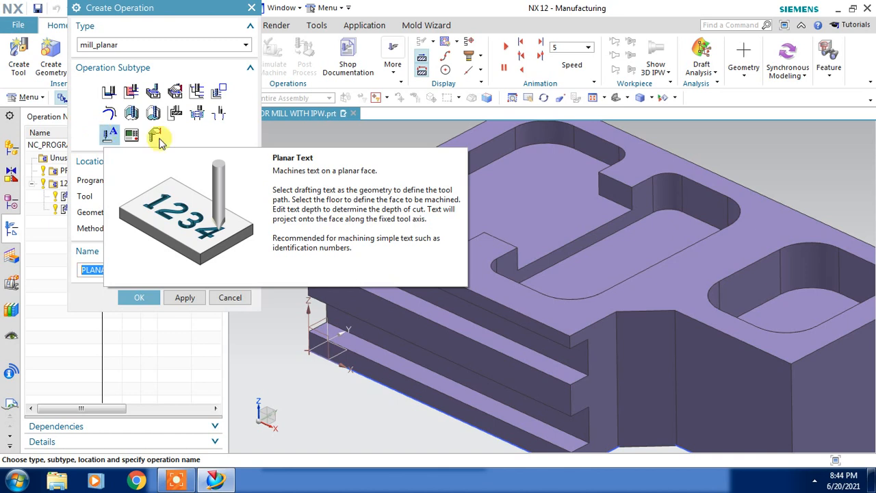
left_click(230, 297)
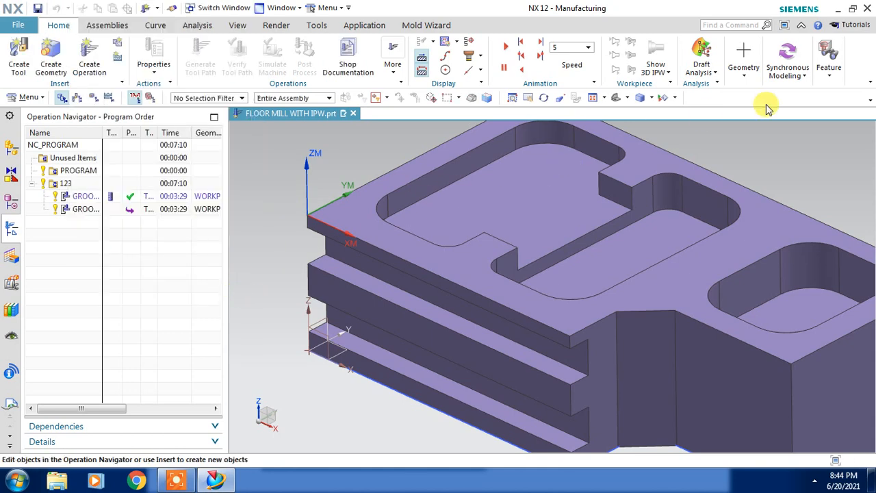
- Create a Point on Face on the part's top face between the two pockets, at about X 69, Y 40, Z 30 mm
scroll(784, 169, "up", 2)
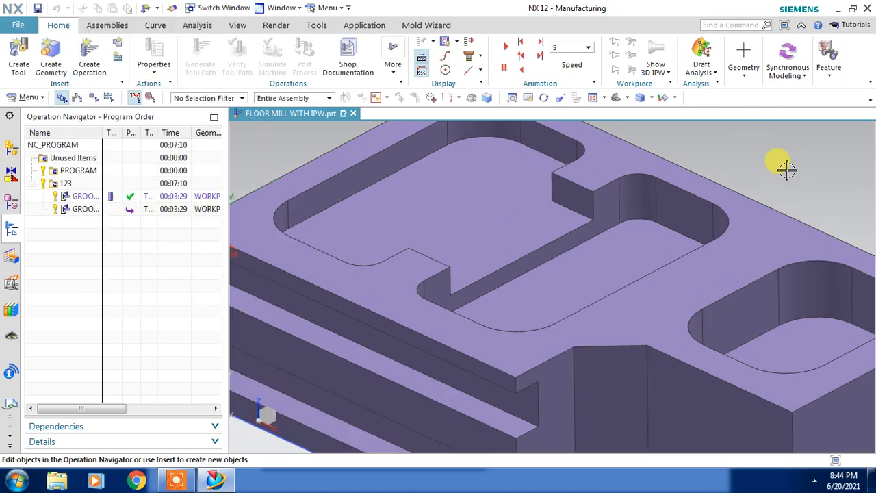
scroll(784, 169, "down", 3)
middle_click_drag(784, 169, 758, 223)
scroll(713, 271, "up", 3)
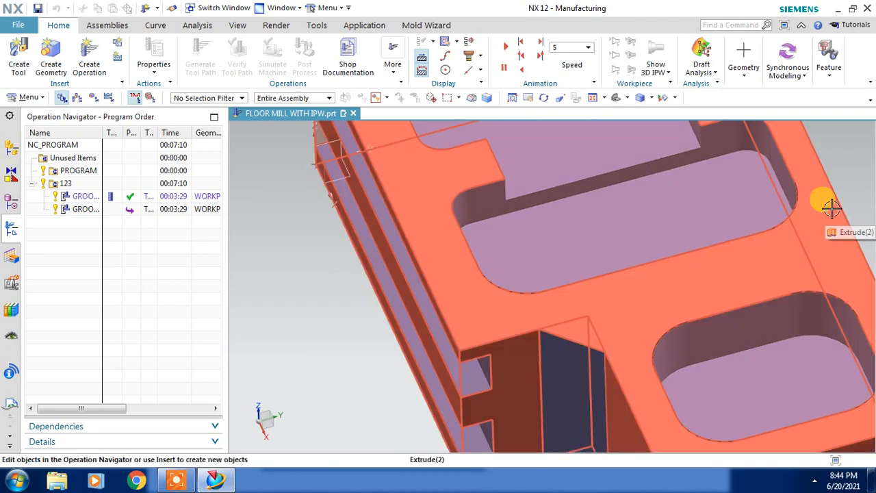
middle_click_drag(832, 217, 665, 233, "shift")
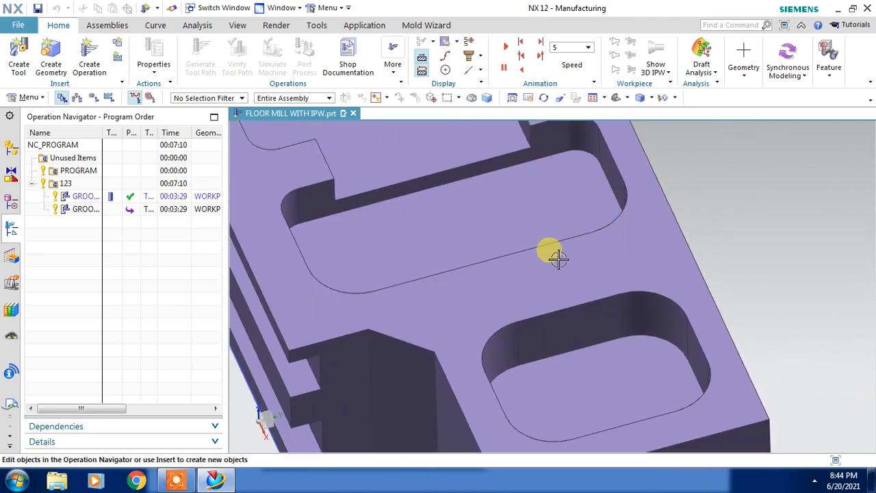
left_click(739, 80)
left_click(743, 126)
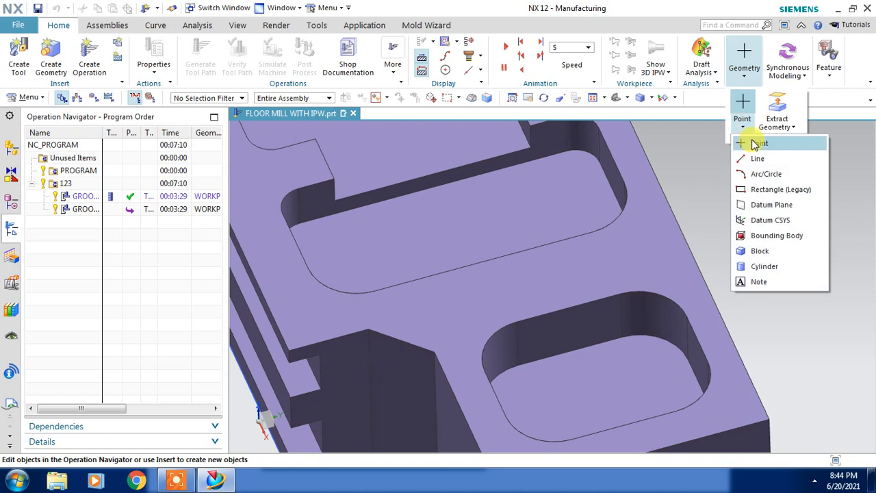
left_click(756, 144)
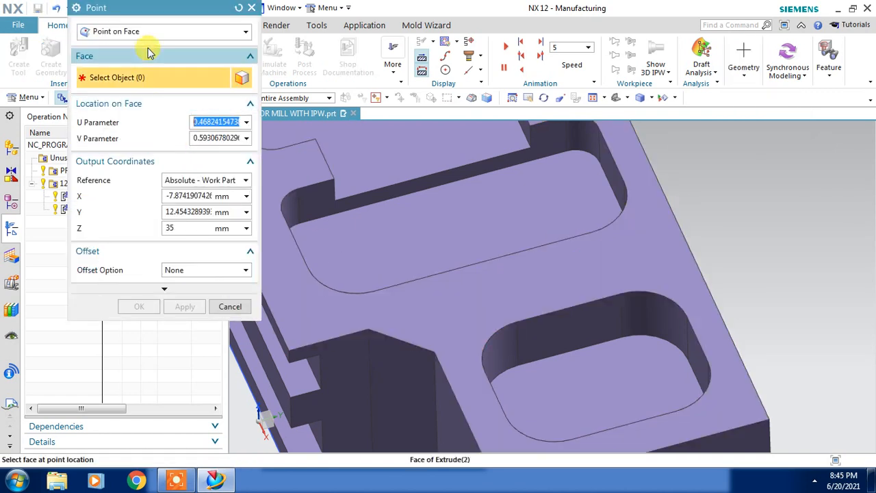
left_click(533, 280)
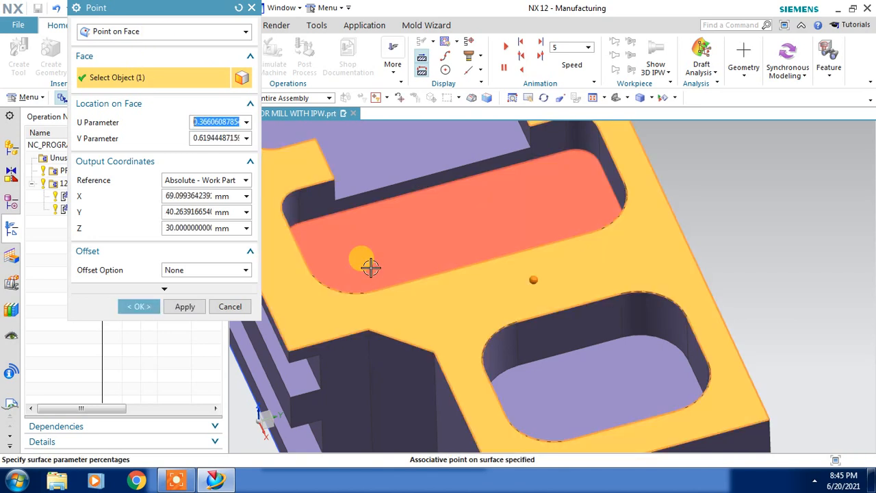
left_click(144, 307)
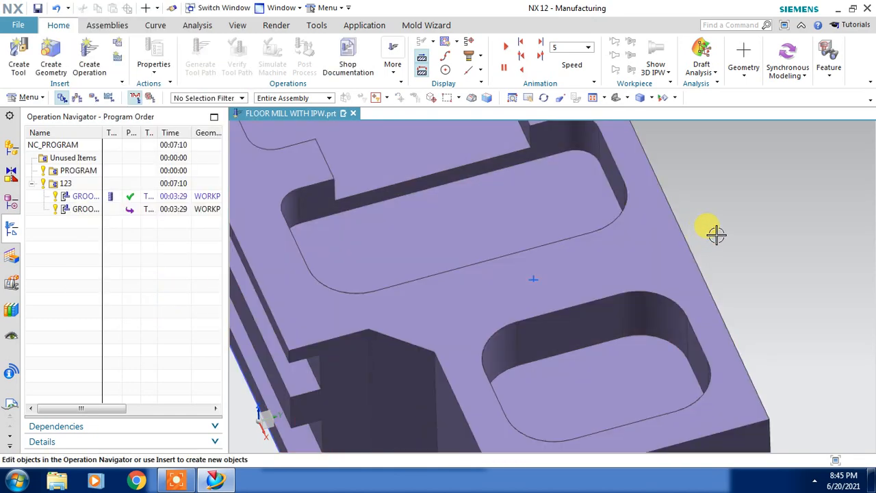
left_click(743, 60)
left_click(742, 126)
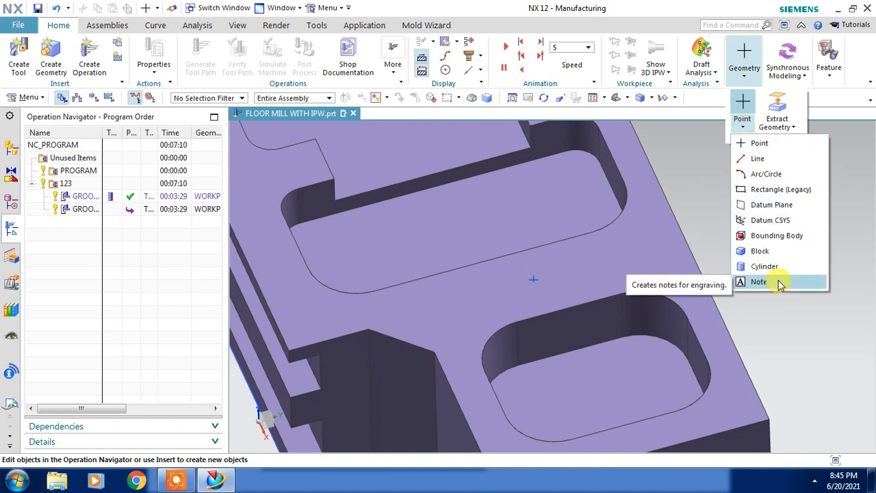
left_click(169, 24)
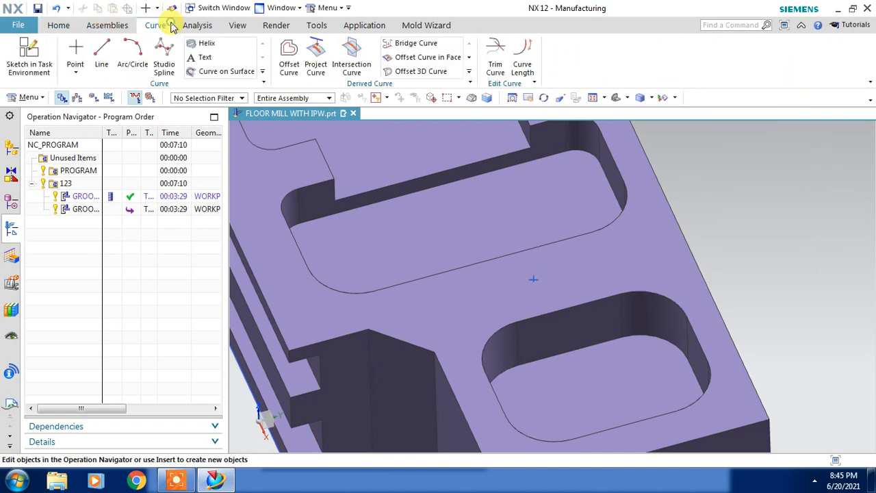
left_click(58, 25)
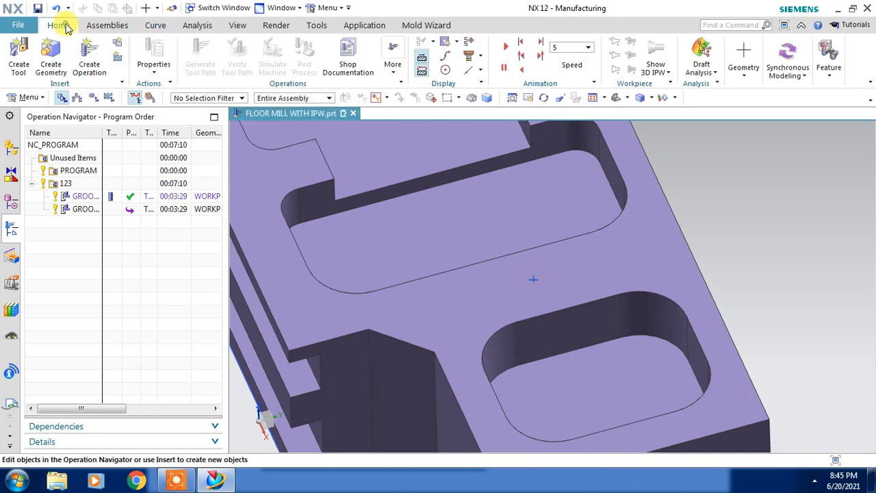
- Start an engraving note reading "NX CAM" and switch it to vertical text
left_click(745, 61)
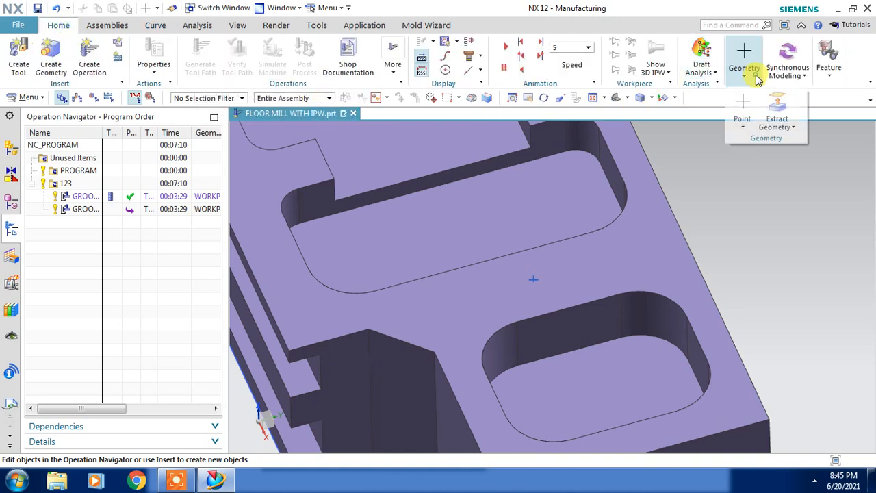
left_click(745, 127)
left_click(768, 280)
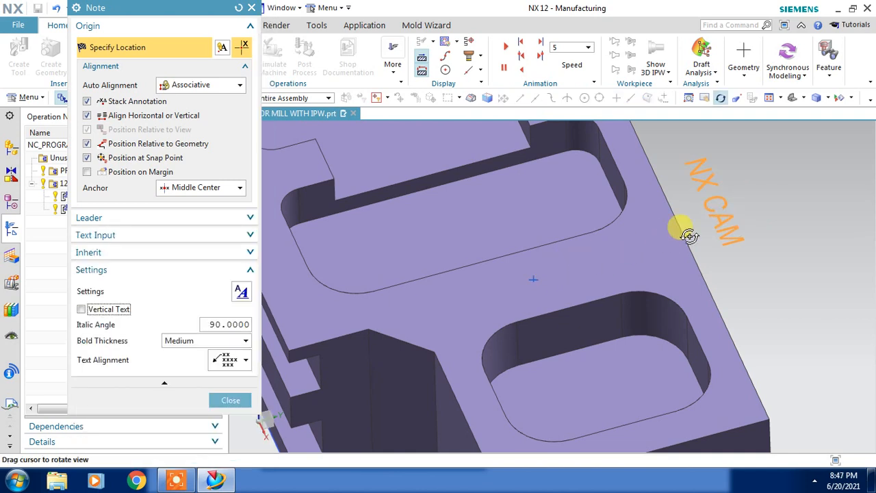
left_click(721, 99)
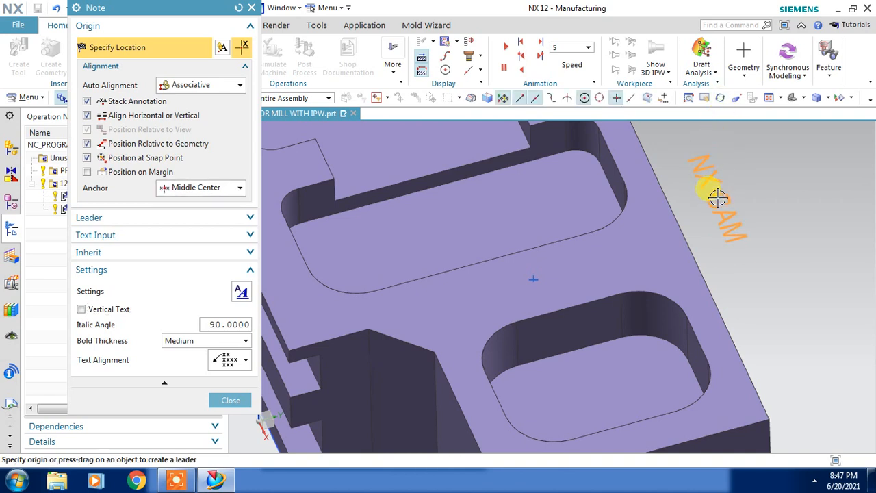
left_click(94, 310)
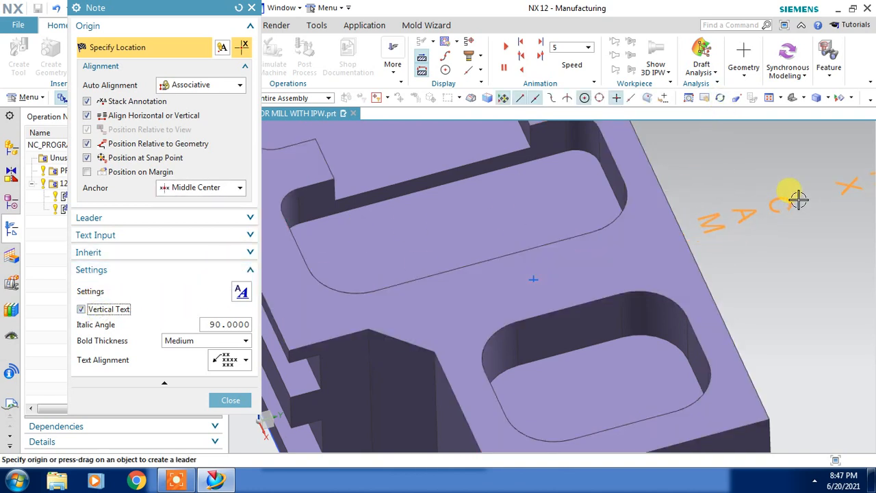
- Set the note's lettering to the Txt font in Regular style with a height of 4
left_click(240, 293)
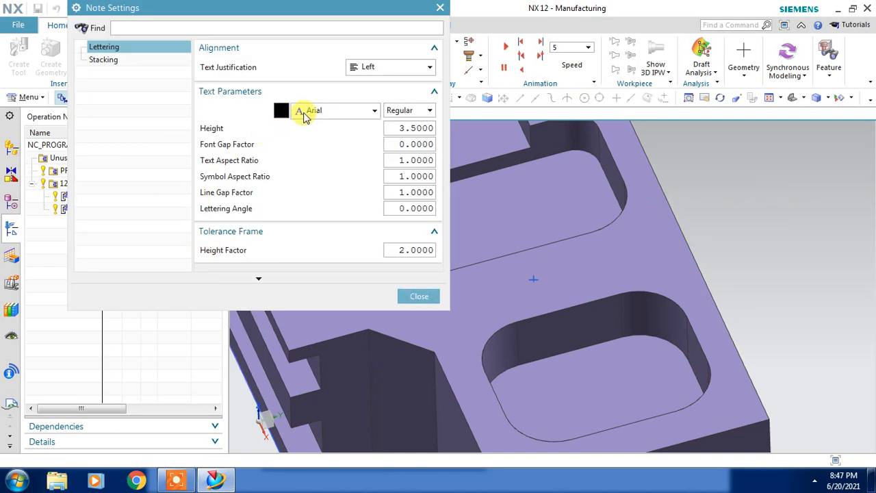
left_click(328, 110)
key("t")
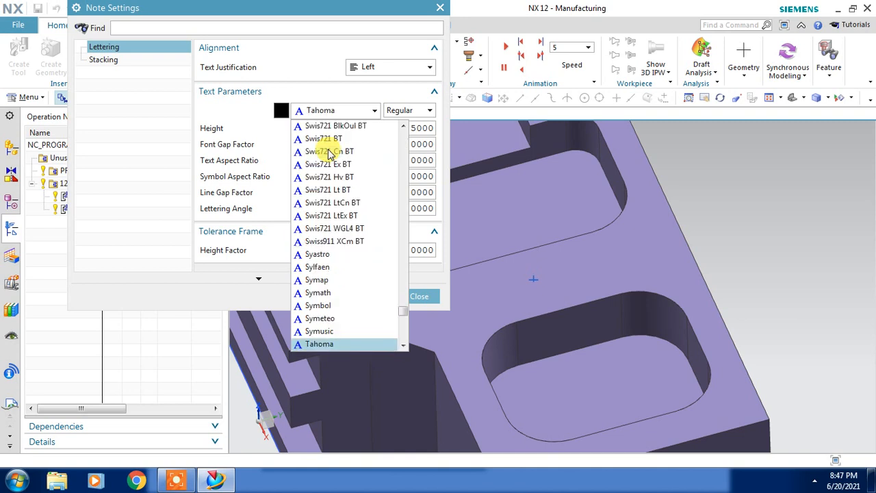
scroll(363, 253, "down", 2)
scroll(362, 253, "down", 2)
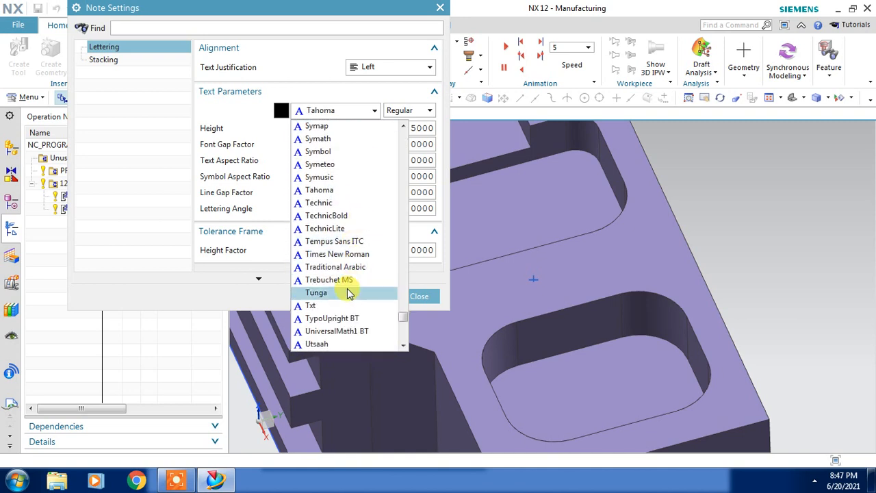
left_click(361, 306)
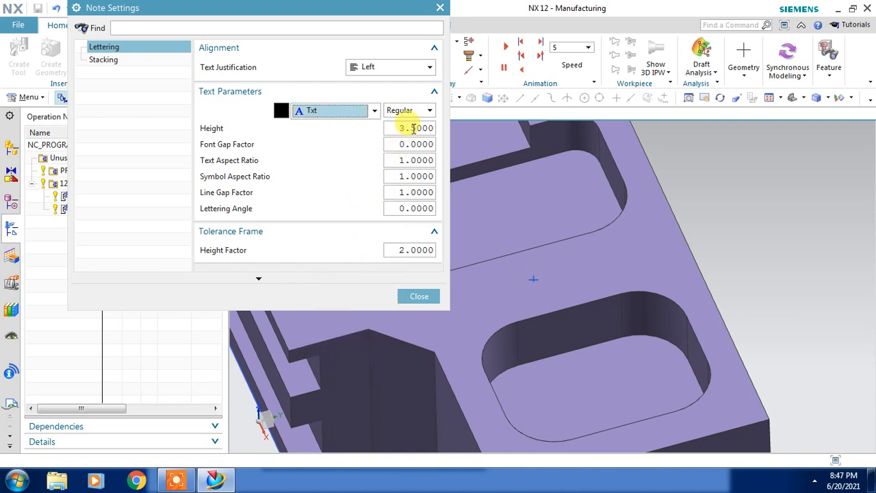
left_click_drag(418, 130, 387, 140)
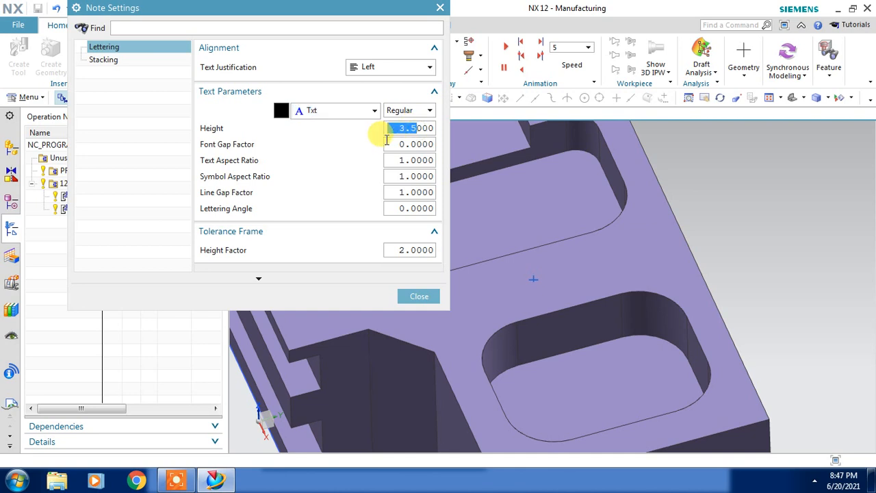
type("4.000")
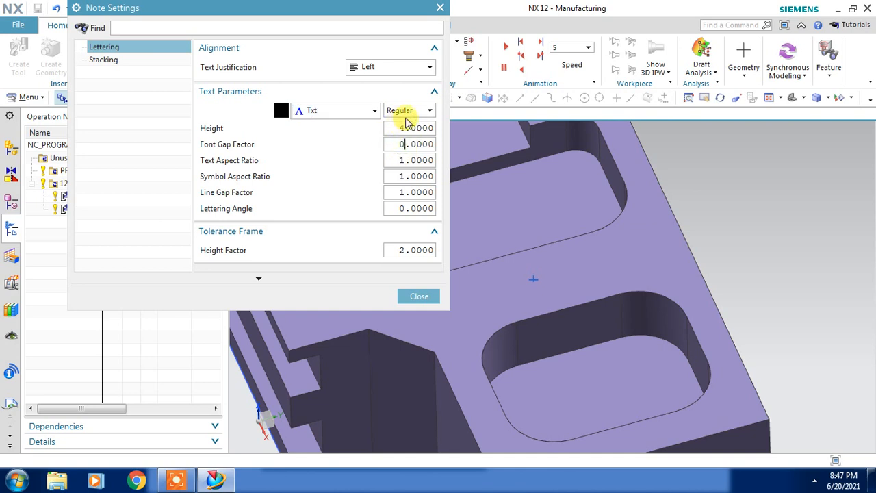
left_click(404, 110)
left_click(409, 111)
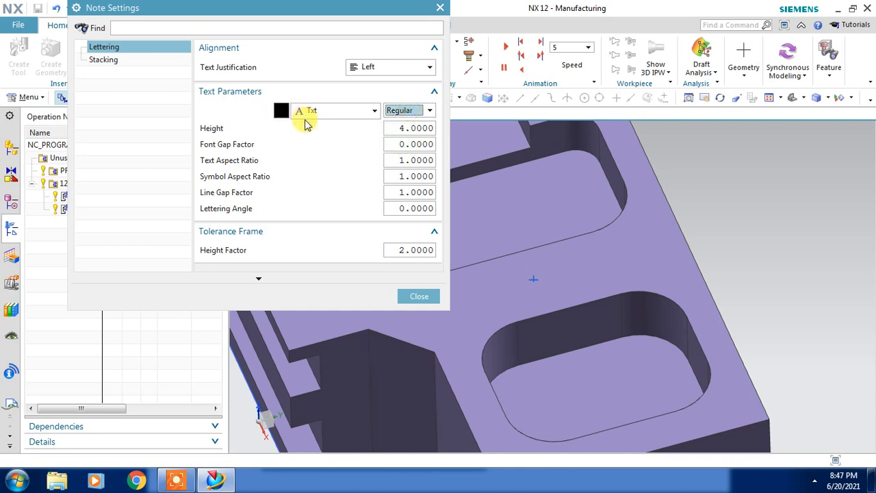
left_click(420, 300)
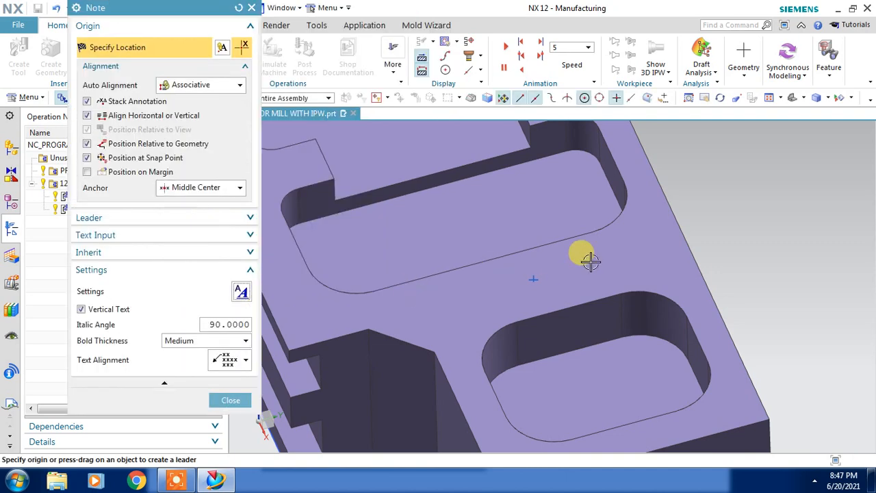
- Place the NX CAM note on the point between the two pockets and finish the Note command
left_click(535, 277)
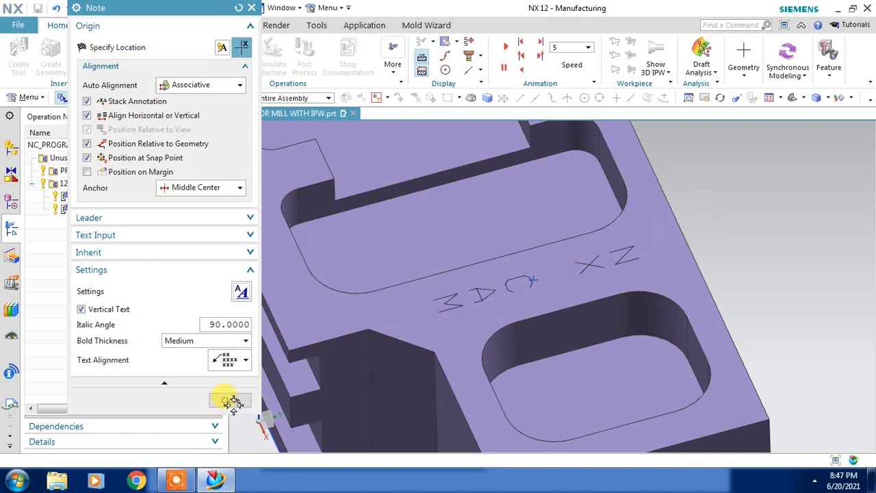
left_click(230, 401)
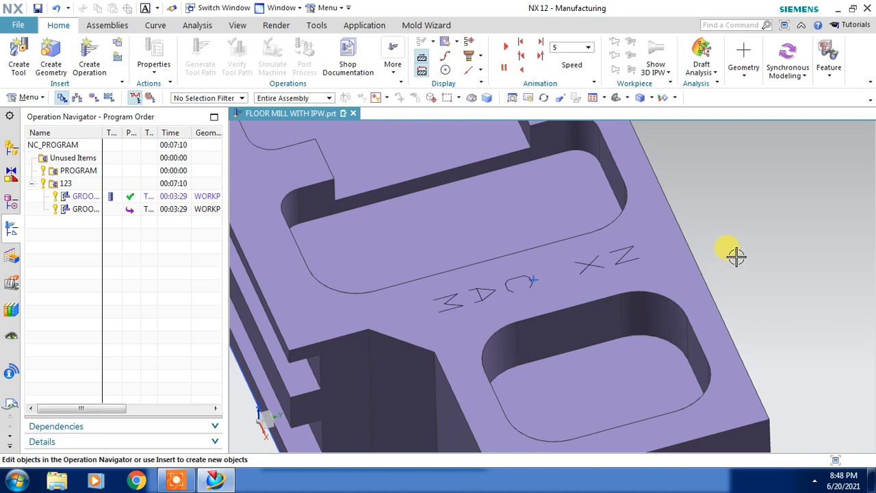
- Create a mill_planar tool of the ball mill subtype named BALL_MILL under GENERIC_MACHINE
mouse_move(736, 255)
middle_mouse_down()
mouse_move(740, 228)
mouse_move(749, 233)
mouse_move(740, 245)
middle_mouse_up()
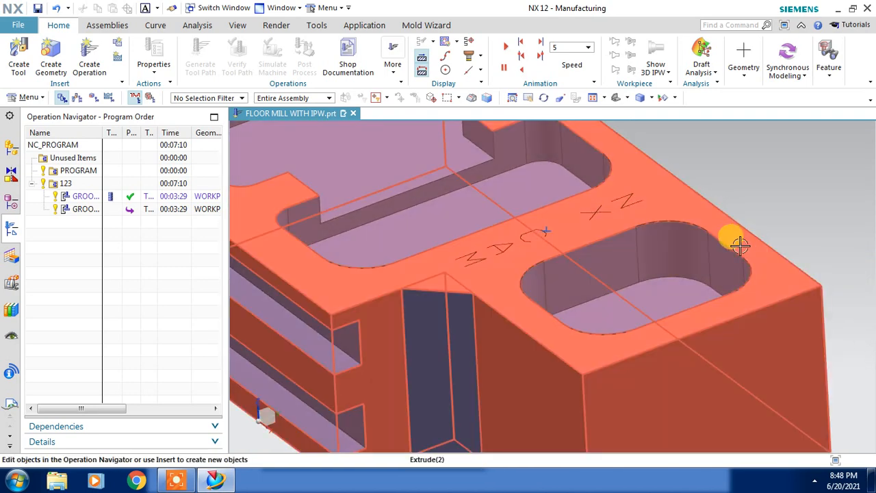
left_click(19, 60)
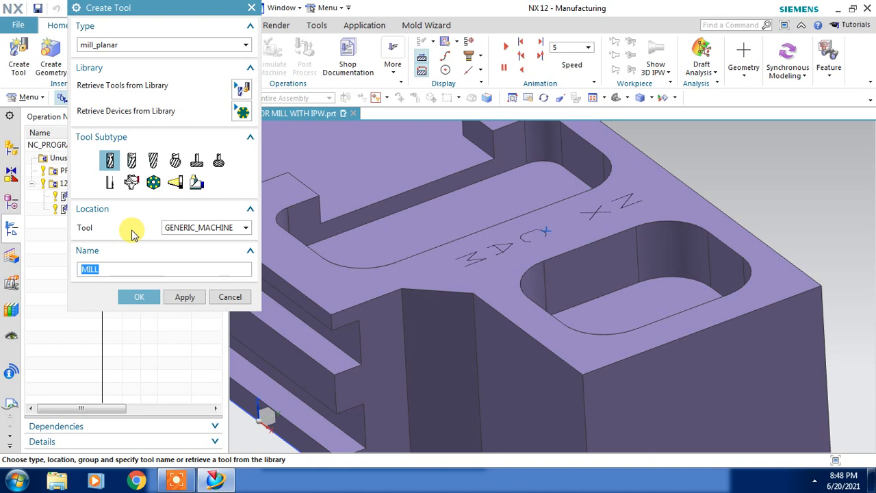
left_click(154, 160)
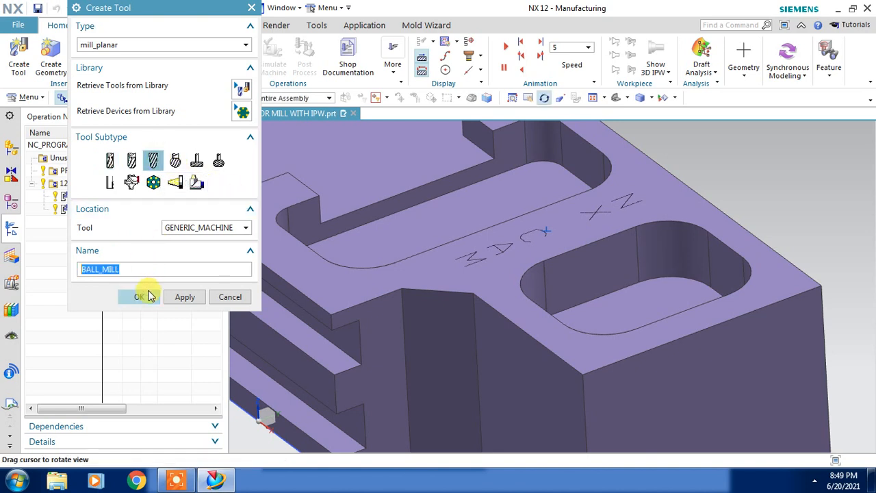
left_click(139, 299)
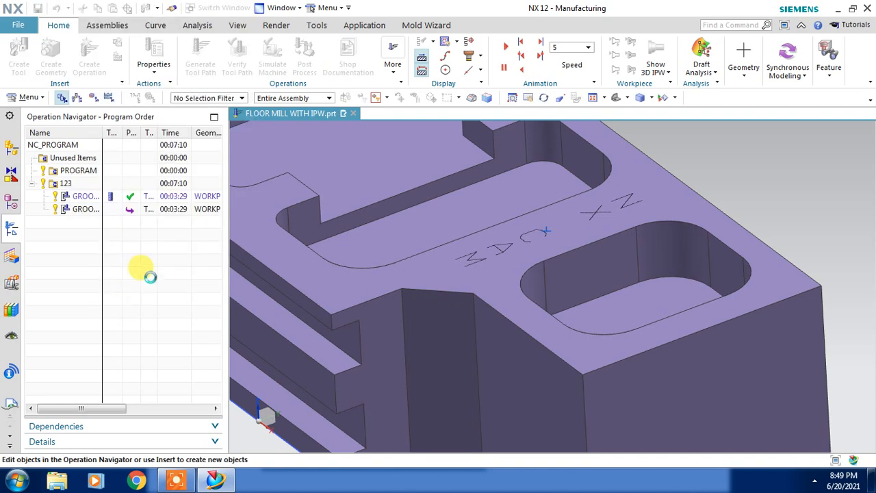
- Define the ball mill with a ball diameter of 1 and a taper angle of 15, and accept the tool
type("1")
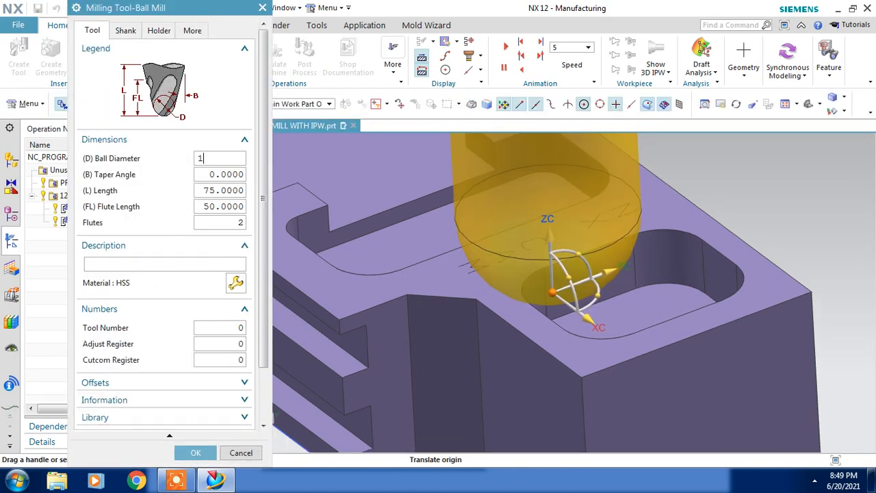
key("Return")
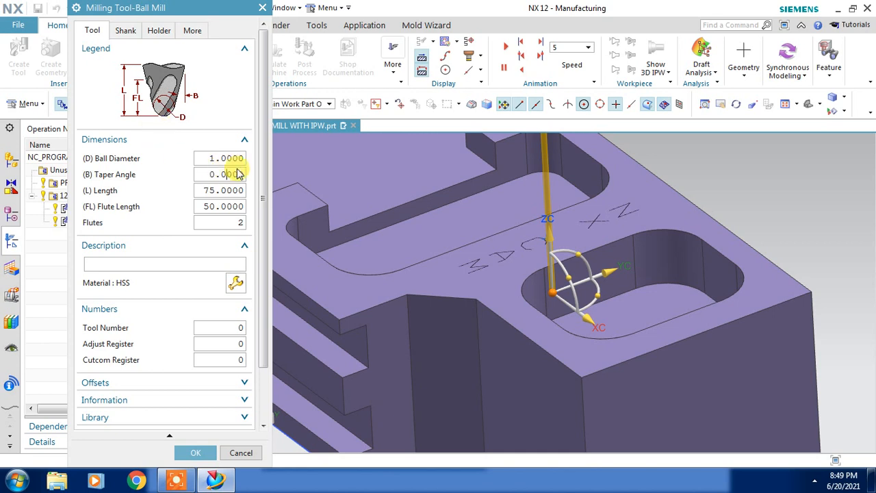
type("1")
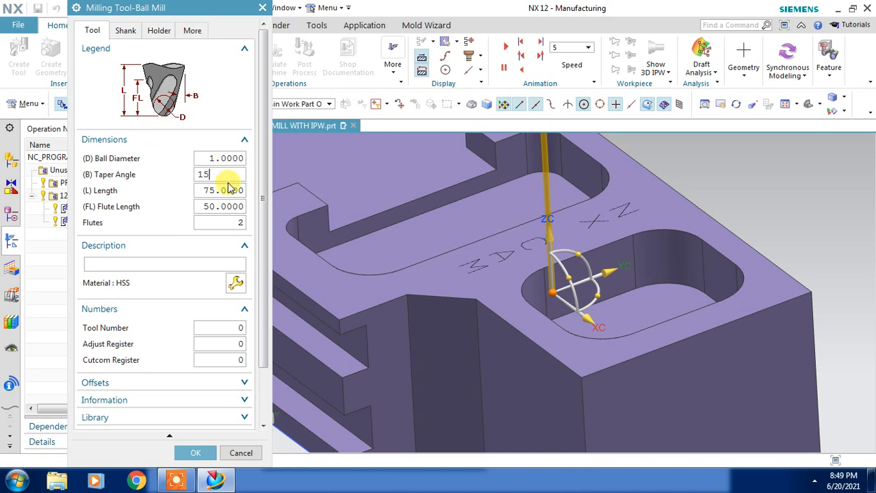
type("5")
key("Return")
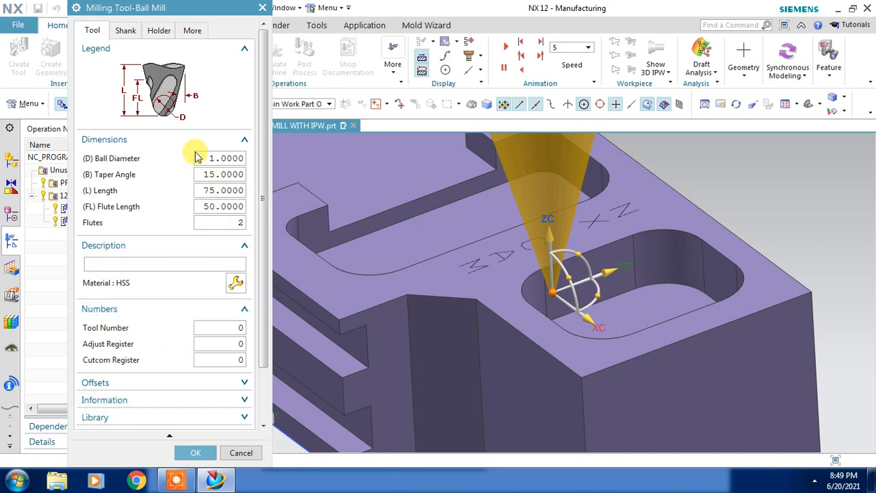
left_click(196, 453)
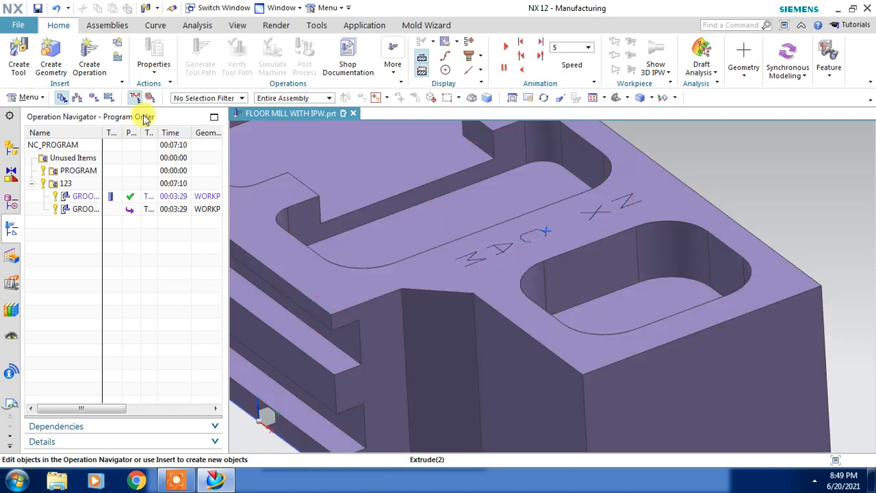
- Run Parallel Create 3D IPW on the WORKPIECE geometry group
left_click(94, 100)
left_click(94, 186)
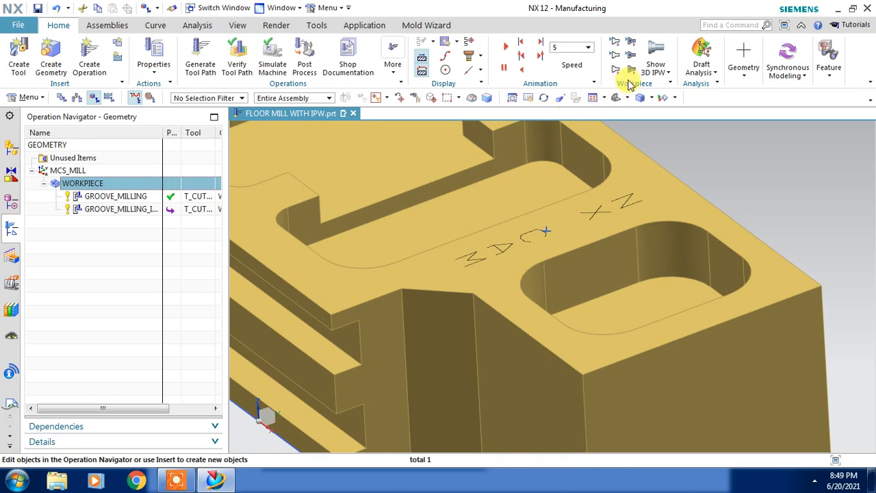
left_click(656, 68)
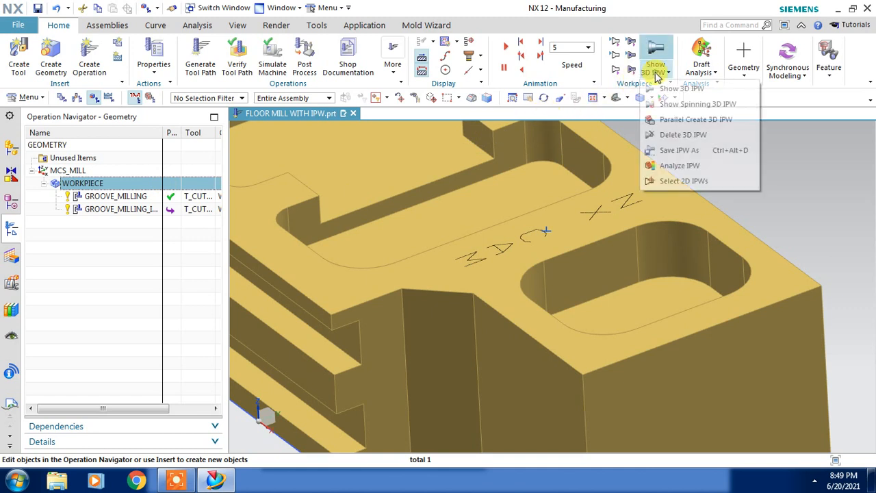
left_click(705, 119)
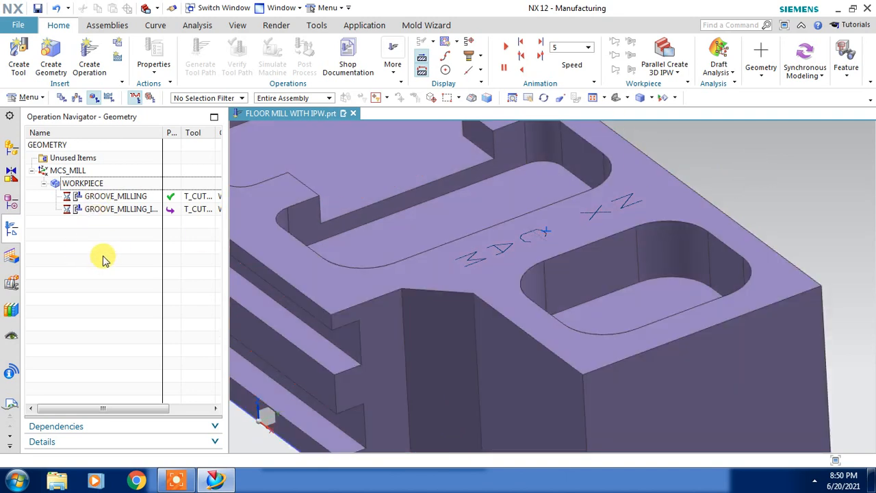
- Create a PLANAR_TEXT operation in program 123 with the BALL_MILL tool, WORKPIECE geometry and MILL_FINISH method
left_click(89, 58)
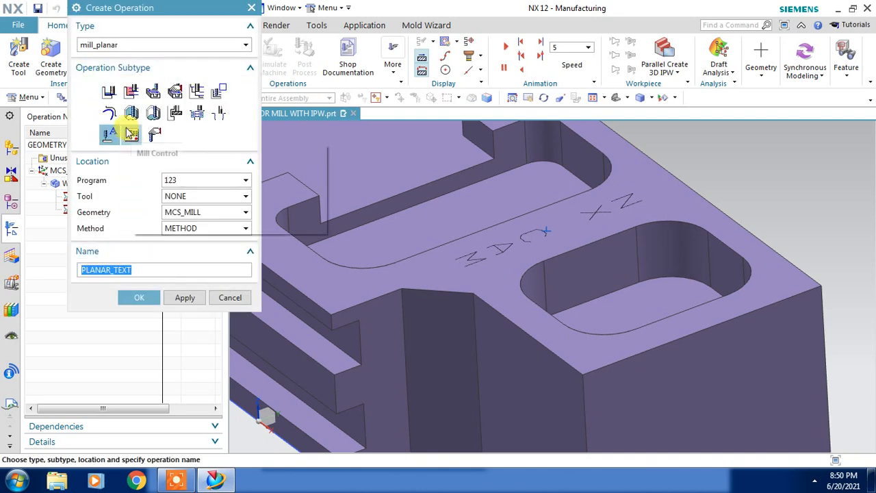
left_click(113, 134)
left_click(201, 196)
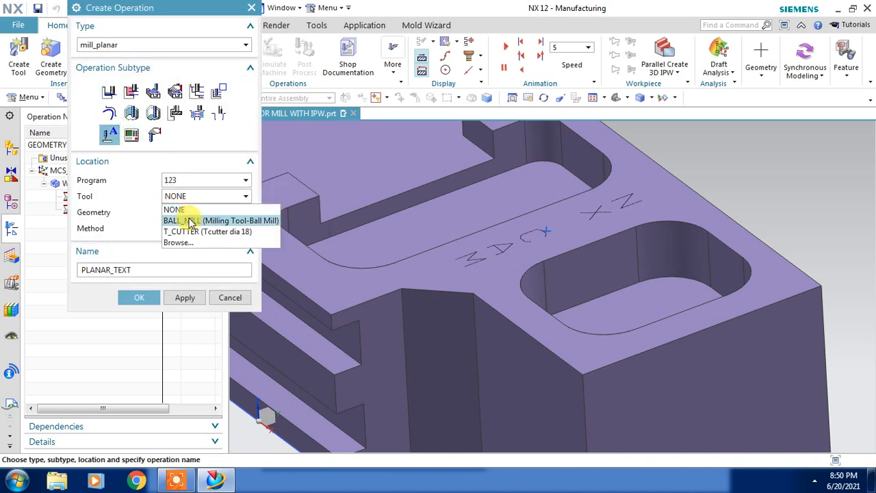
left_click(190, 222)
left_click(212, 213)
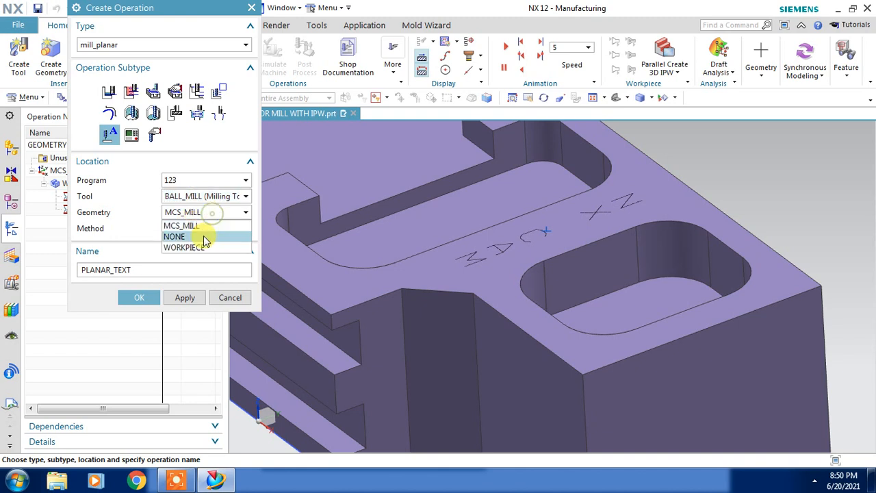
left_click(200, 247)
left_click(199, 229)
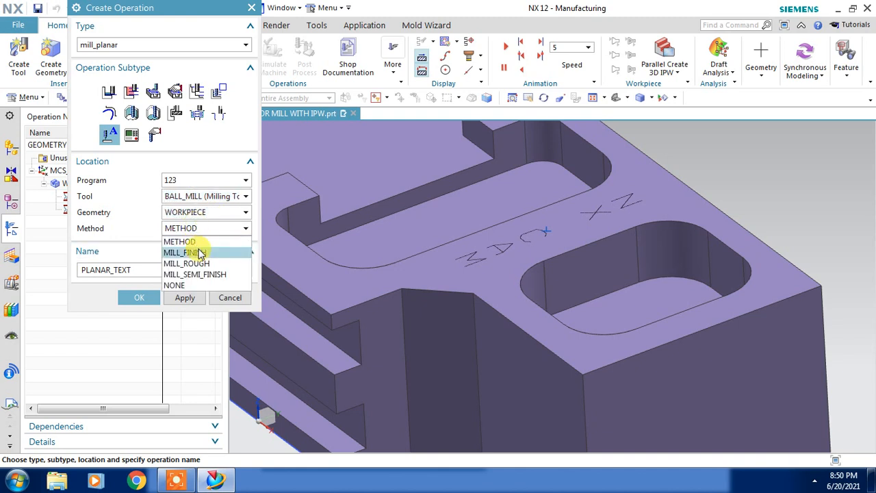
left_click(201, 253)
left_click(139, 297)
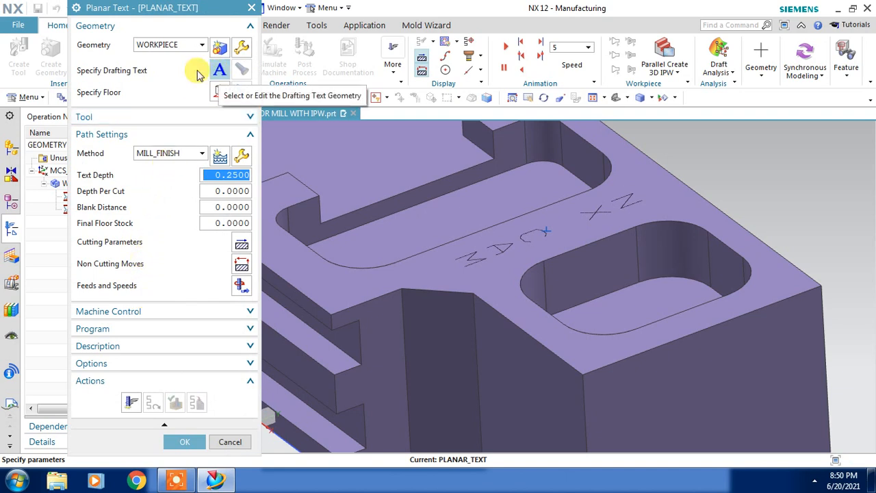
- Specify the NX CAM note on the part's top face as the operation's drafting text
left_click(219, 70)
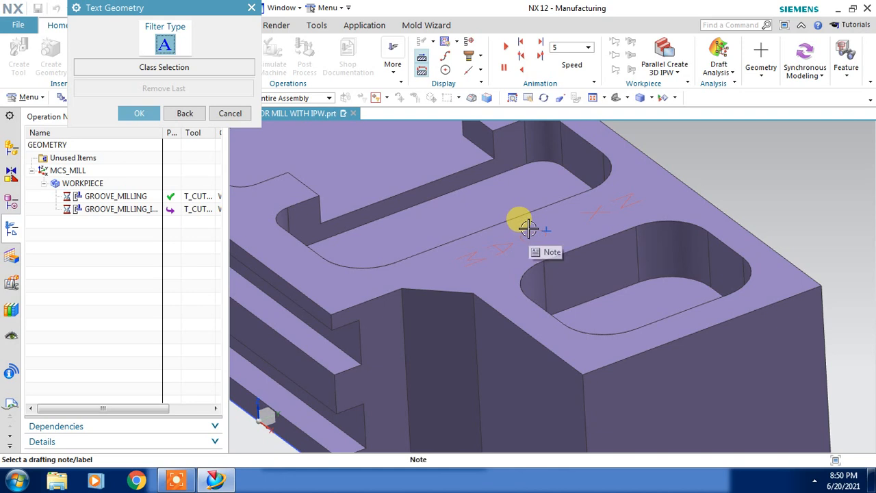
left_click(529, 229)
left_click(139, 113)
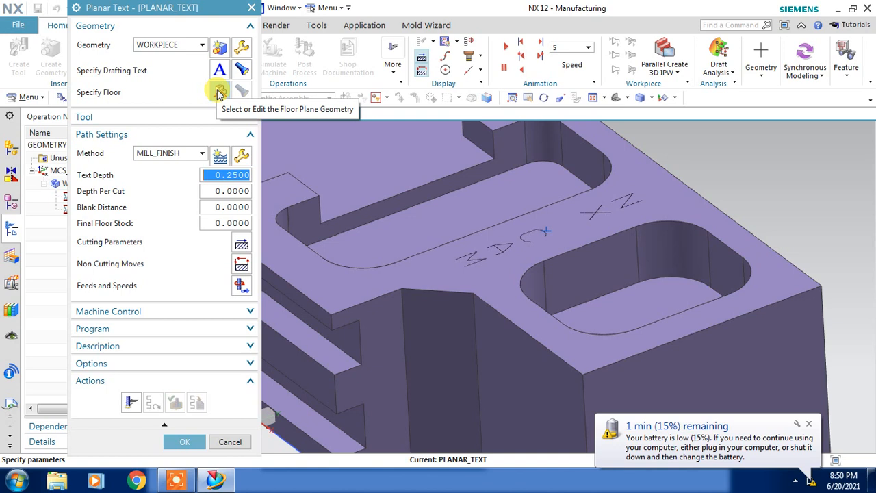
- Specify the operation's floor as a plane offset 1 mm from the part's top face
left_click(218, 94)
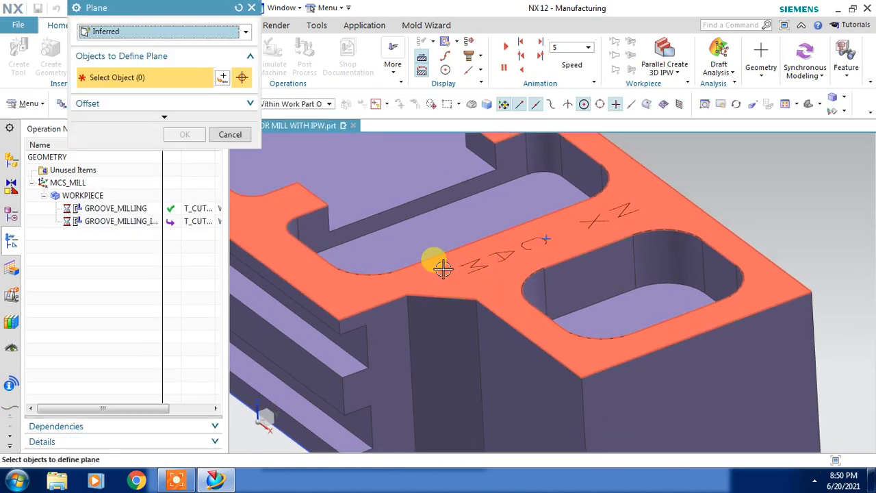
left_click(391, 202)
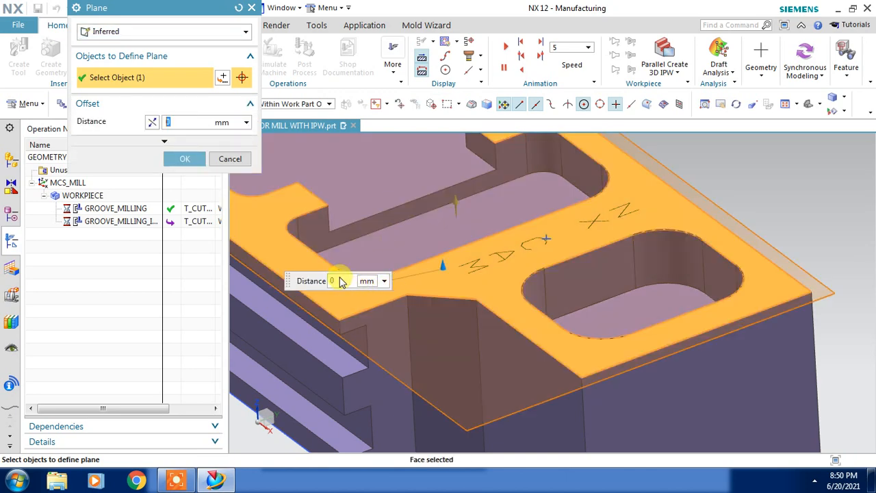
type("1")
left_click(186, 158)
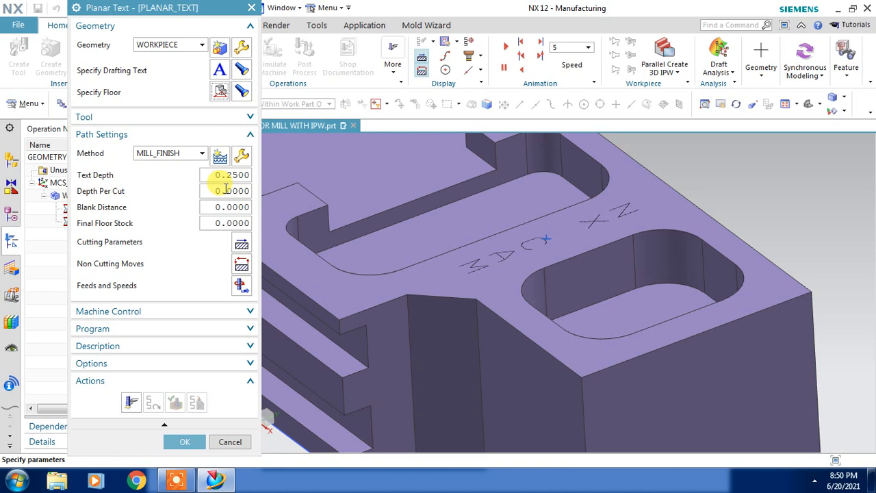
left_click(242, 245)
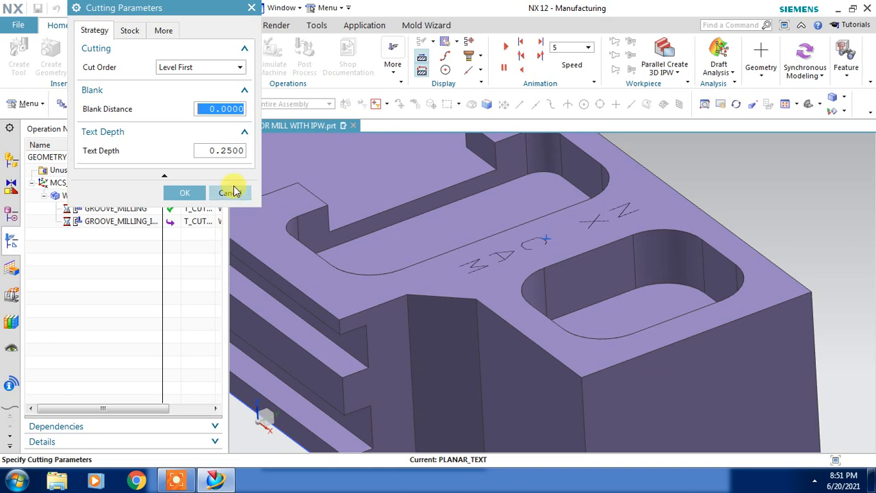
left_click(222, 71)
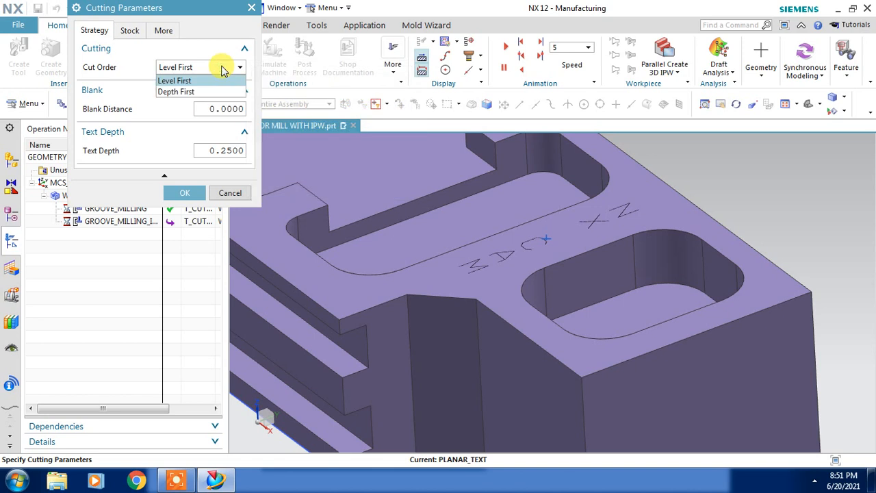
left_click(222, 69)
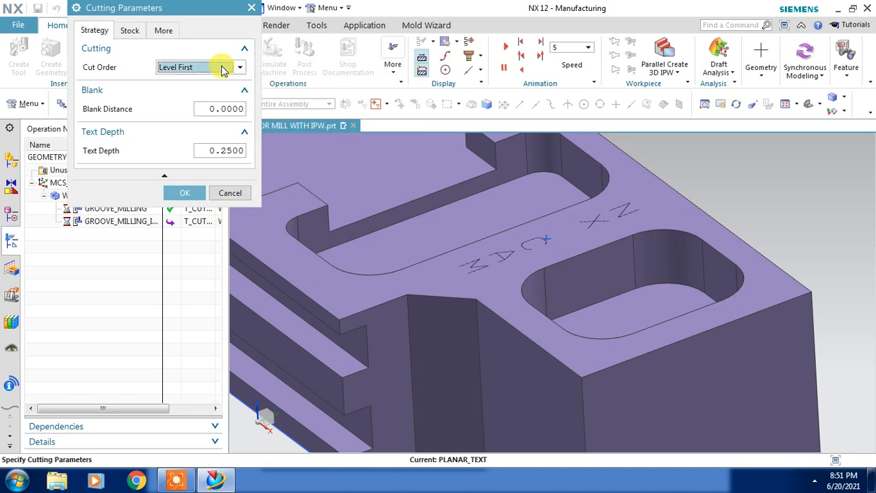
left_click(221, 196)
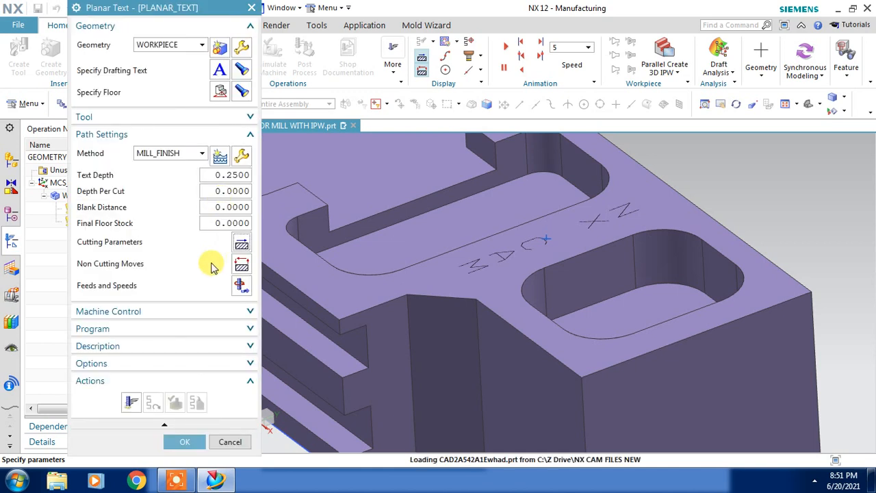
- Generate the Planar Text toolpath and display the floor plane to check its position against the top face from the side
left_click(132, 402)
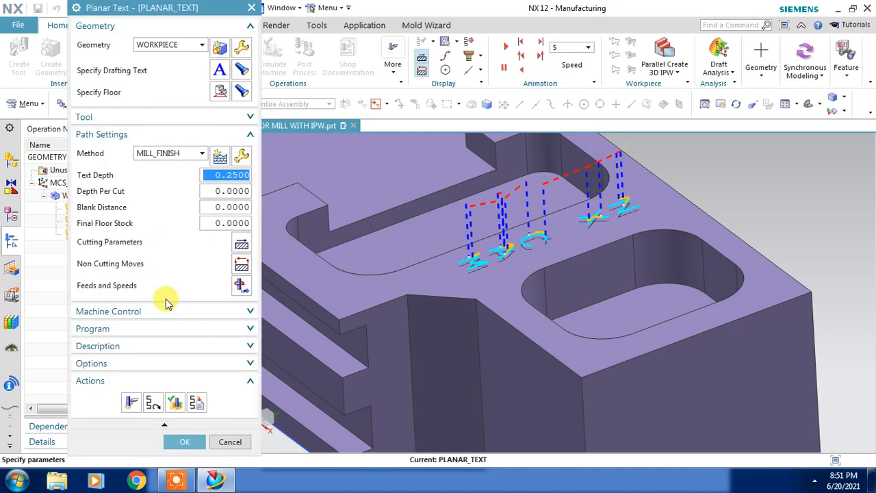
middle_click_drag(377, 284, 406, 293)
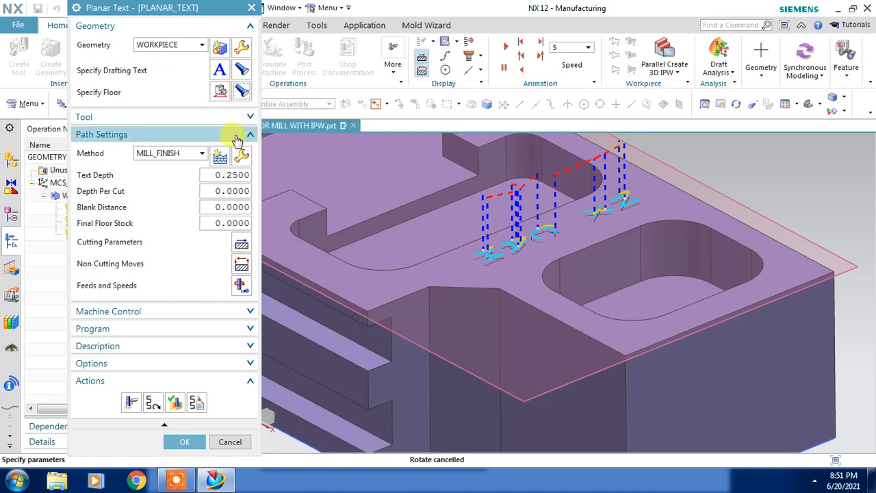
left_click(239, 91)
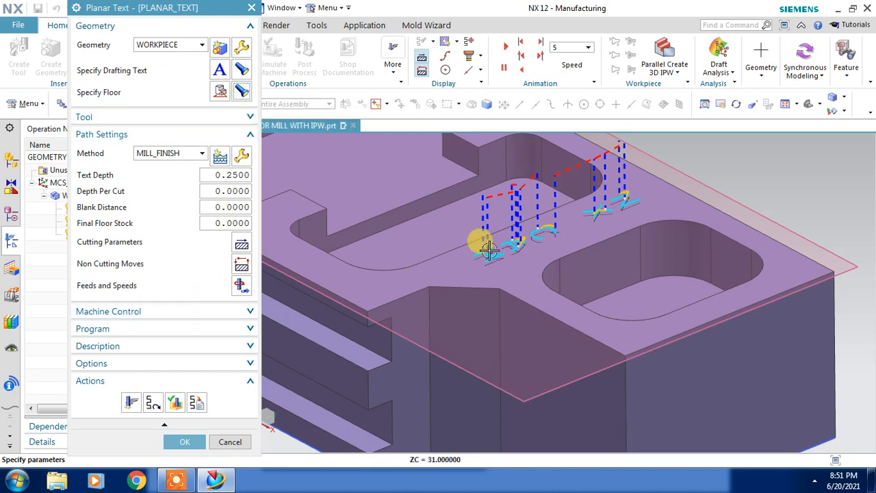
middle_click_drag(701, 219, 768, 195)
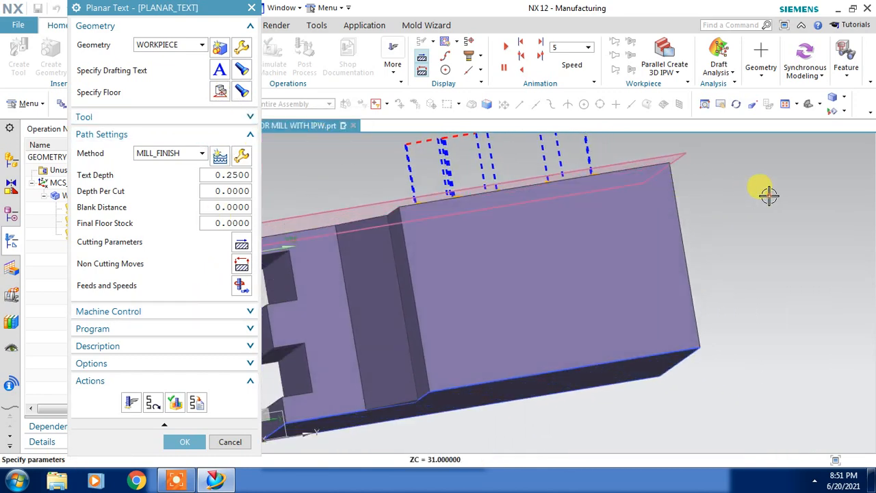
key("F8")
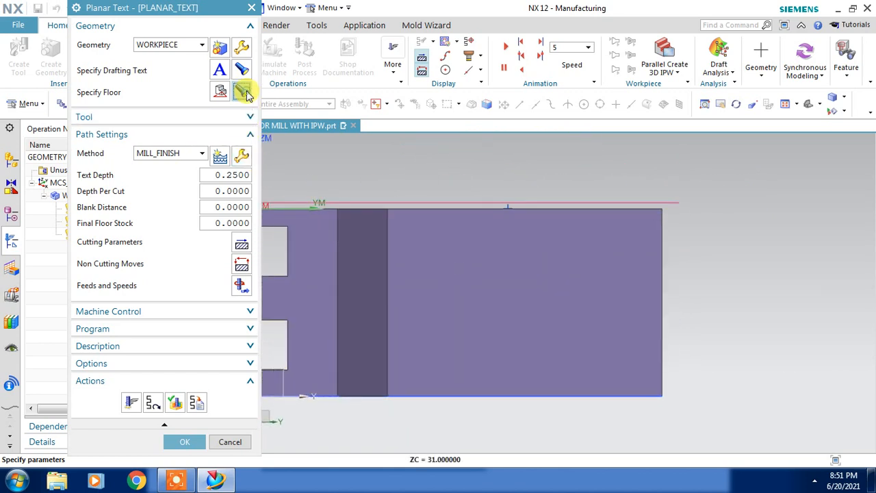
scroll(498, 186, "up", 2)
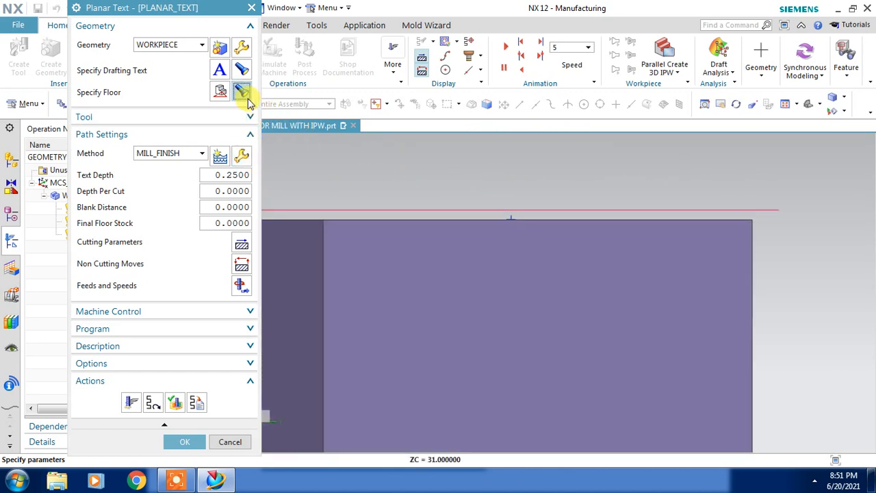
- Reverse the floor plane's 1 mm offset so it points down into the part from the top face
left_click(220, 92)
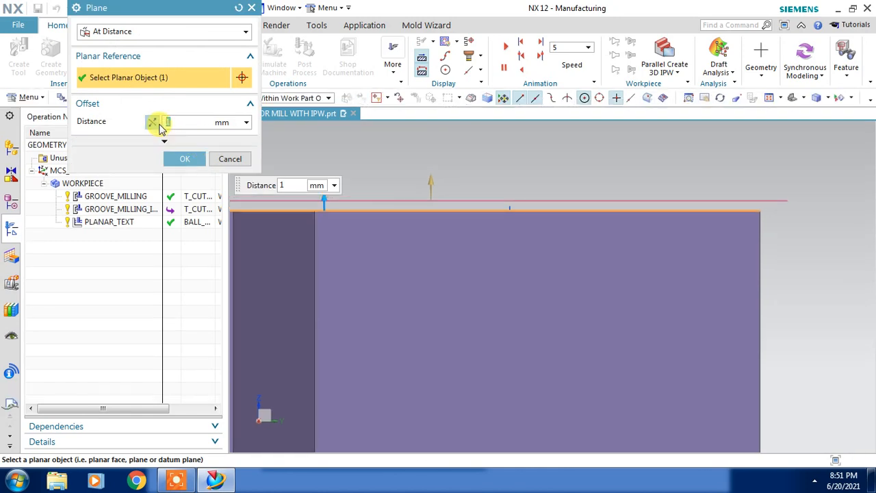
left_click(152, 122)
left_click(184, 159)
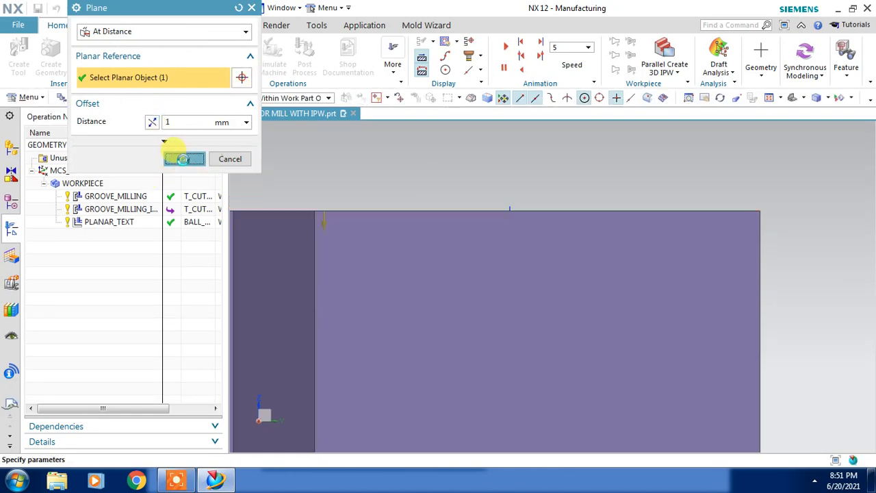
middle_click_drag(358, 198, 391, 215)
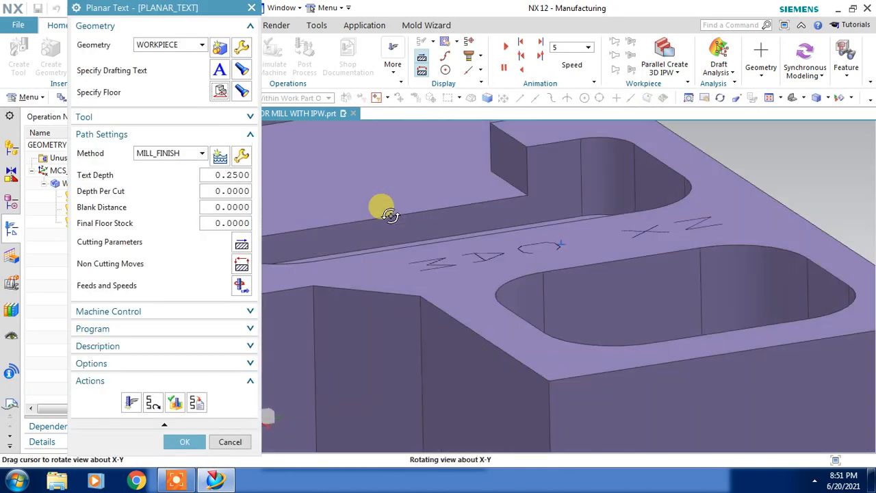
- Regenerate the Planar Text toolpath using the reversed floor plane
left_click(131, 402)
middle_click(306, 238)
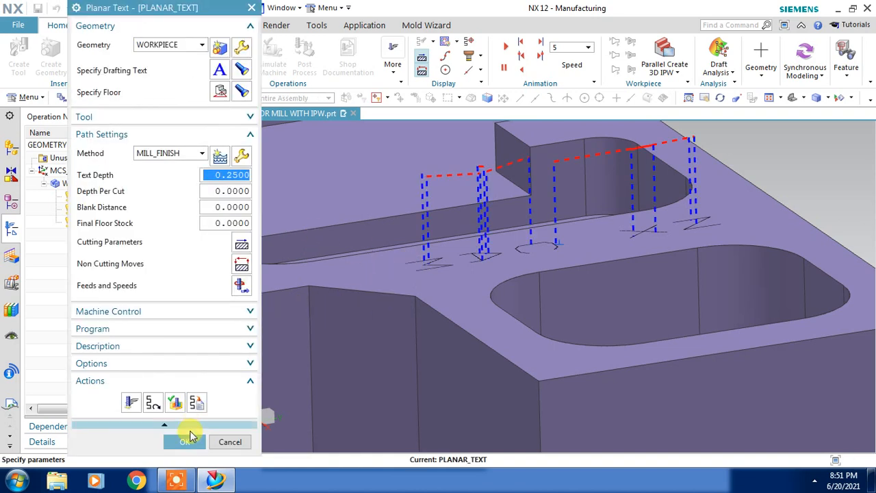
left_click(186, 442)
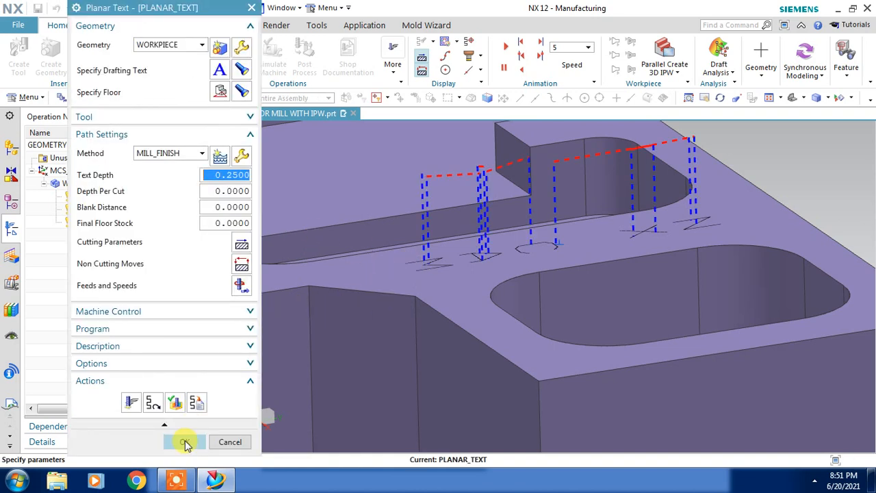
- Verify the engraving toolpath by playing the Replay animation and the 3D Dynamic material-removal simulation
left_click(176, 404)
middle_click_drag(384, 295, 630, 299)
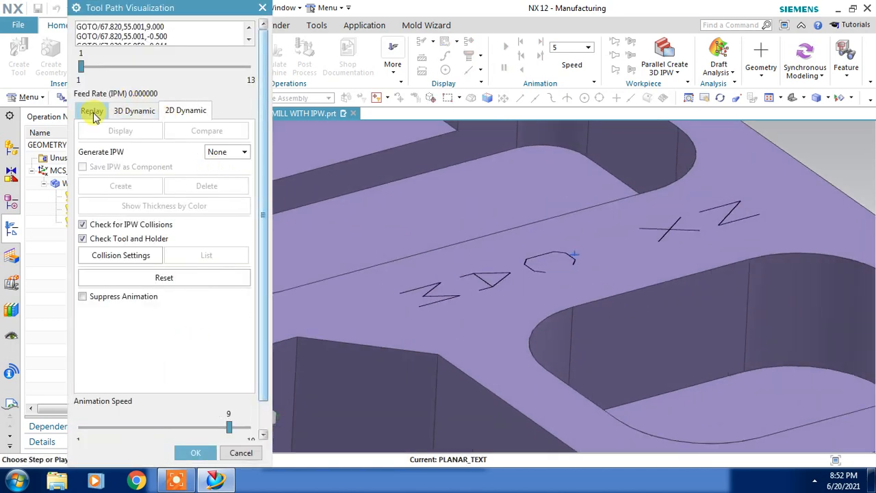
left_click(93, 110)
scroll(152, 414, "down", 1)
left_click(163, 427)
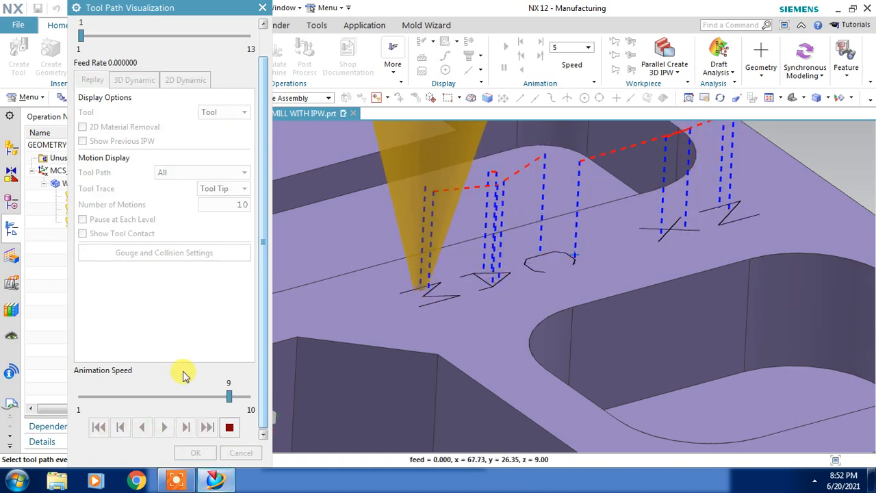
left_click(140, 83)
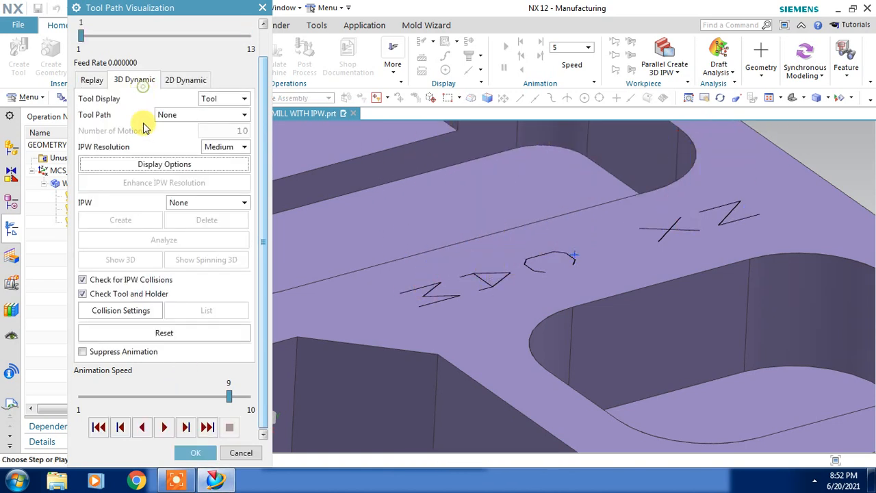
left_click(167, 427)
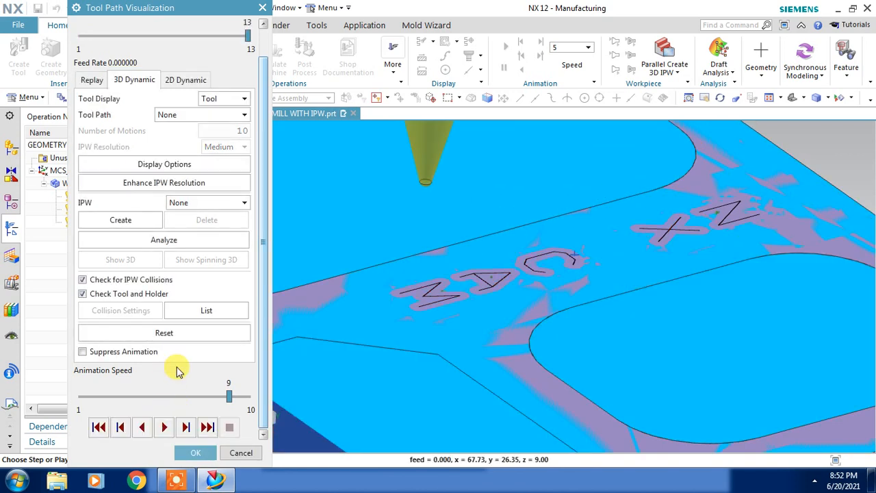
- Try to play the engraving toolpath as a 2D Dynamic simulation
left_click(171, 80)
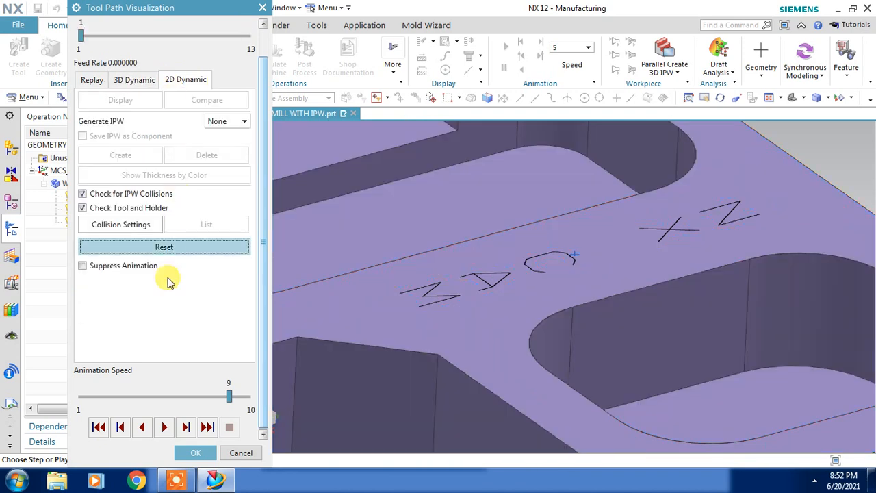
left_click(164, 427)
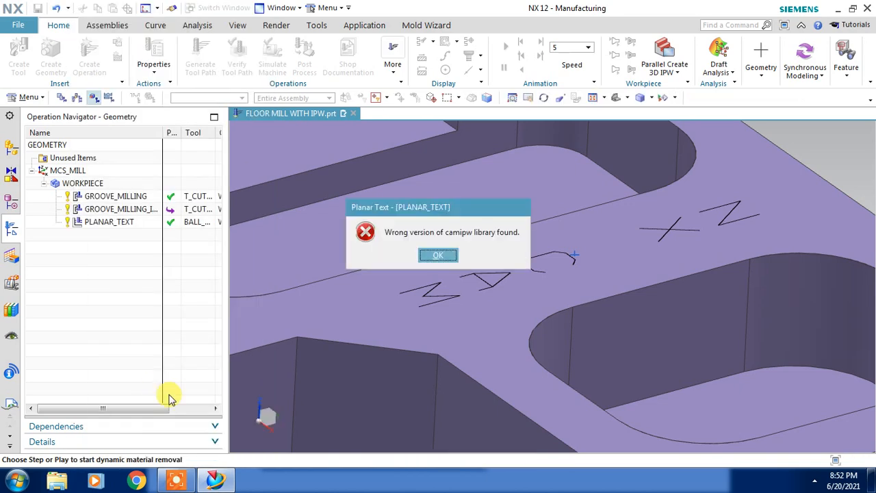
left_click(430, 256)
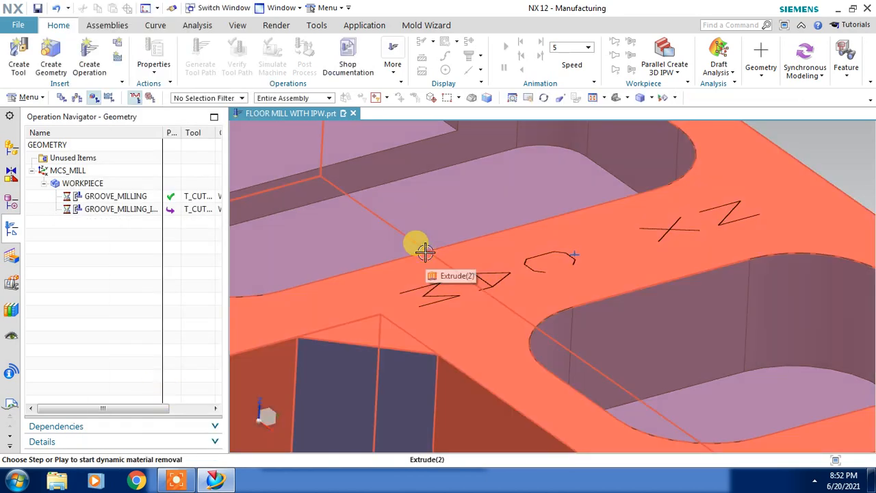
- Close the toolpath verification and accept the Planar Text operation with its generated toolpath
scroll(331, 325, "down", 1)
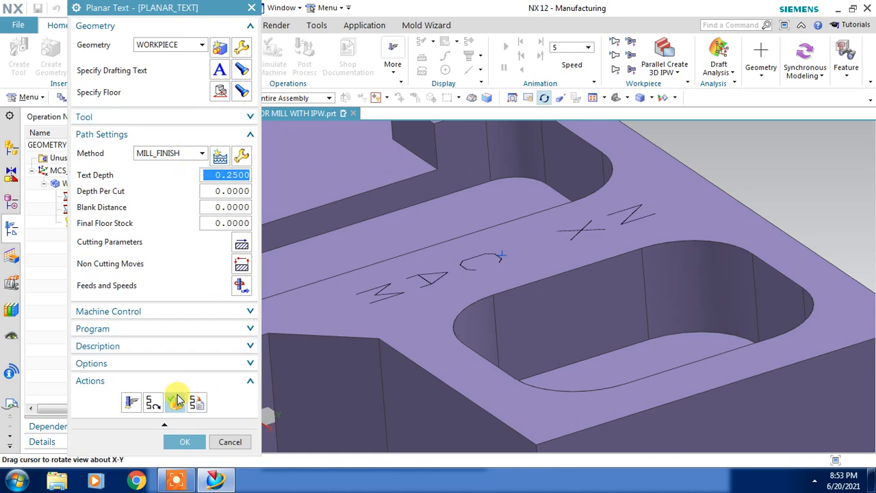
left_click(177, 400)
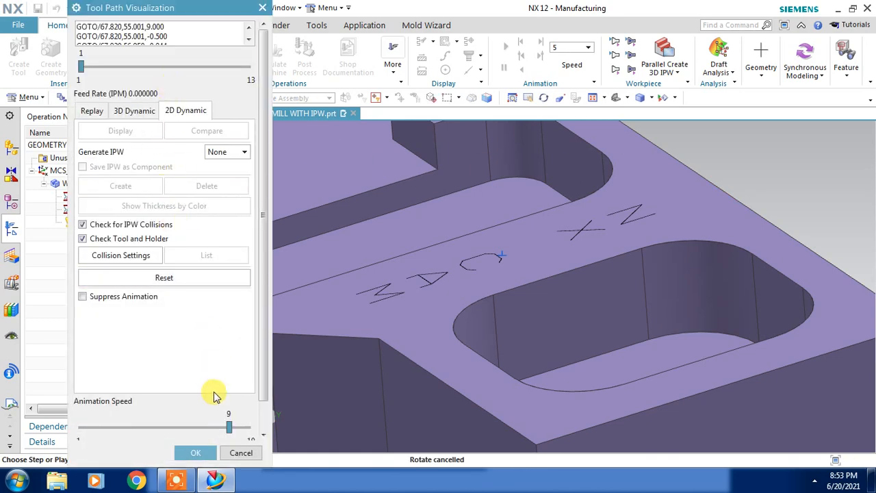
left_click(206, 452)
left_click(200, 445)
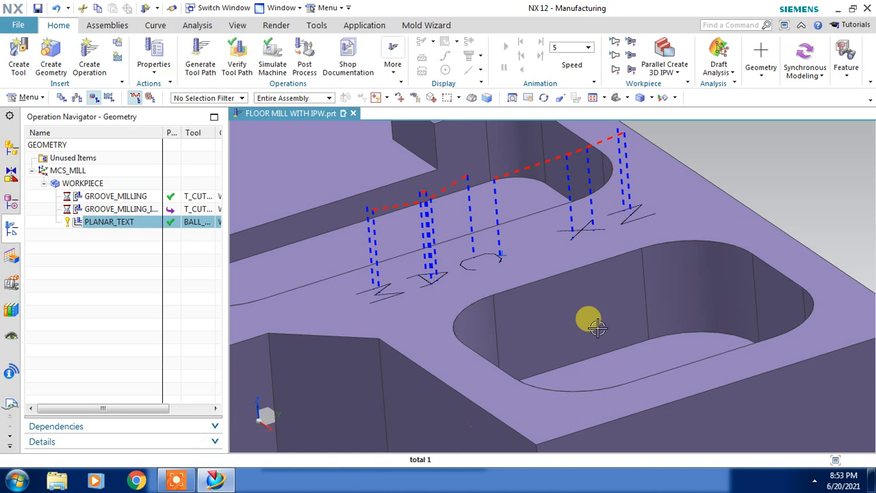
- Hide the solid part body and the NX CAM note
left_click(678, 220)
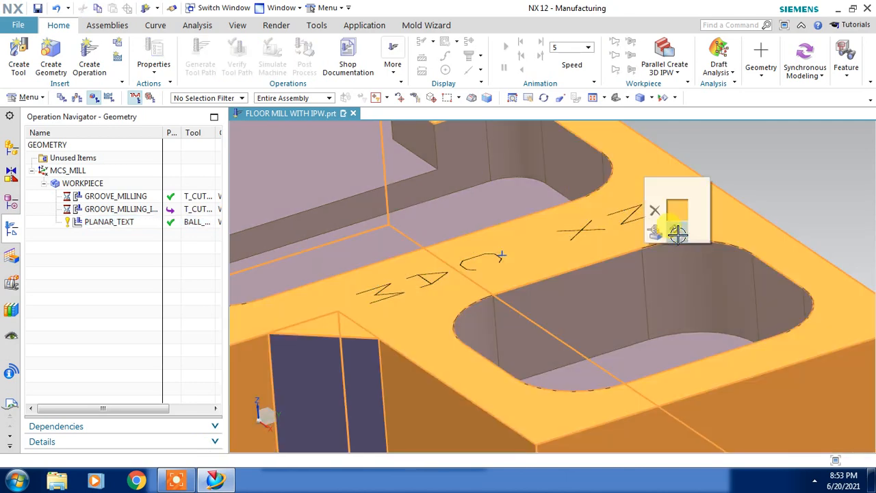
key("ctrl+b")
left_click(571, 237)
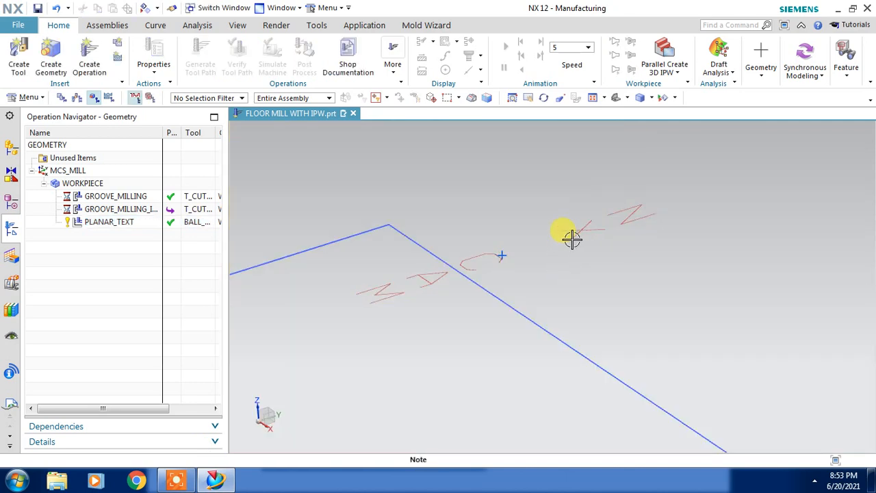
left_click(571, 259)
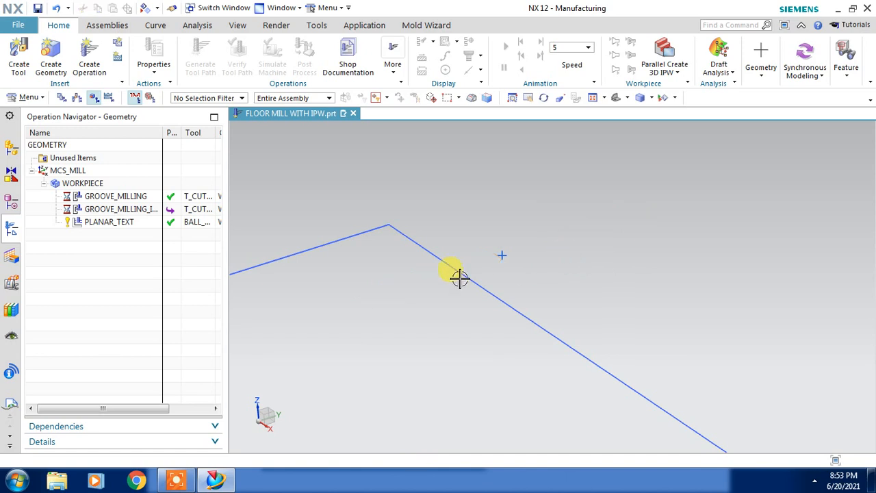
- Verify the PLANAR_TEXT operation by replaying its tool motion at animation speed 7
left_click(139, 224)
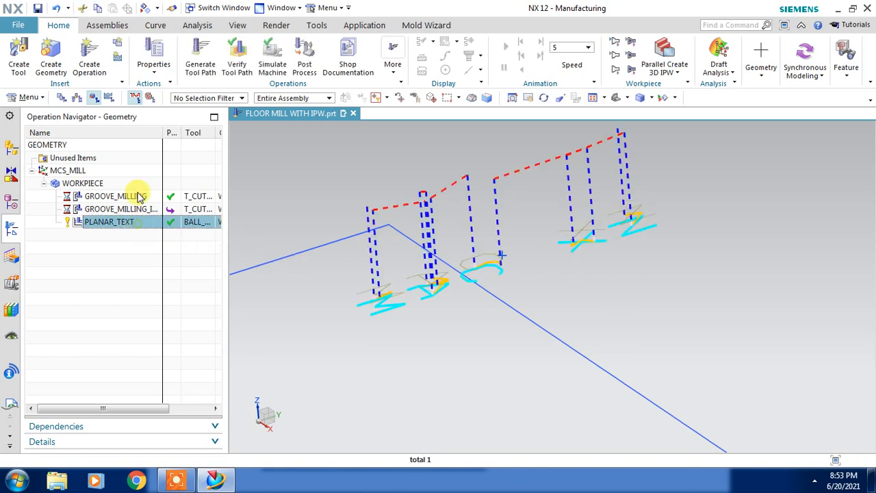
left_click(238, 61)
left_click(146, 115)
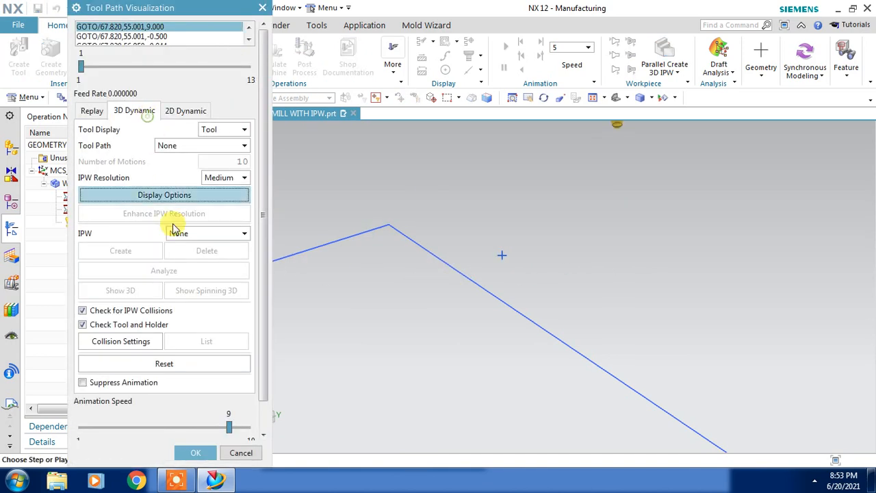
scroll(188, 287, "down", 1)
left_click(199, 397)
left_click(194, 398)
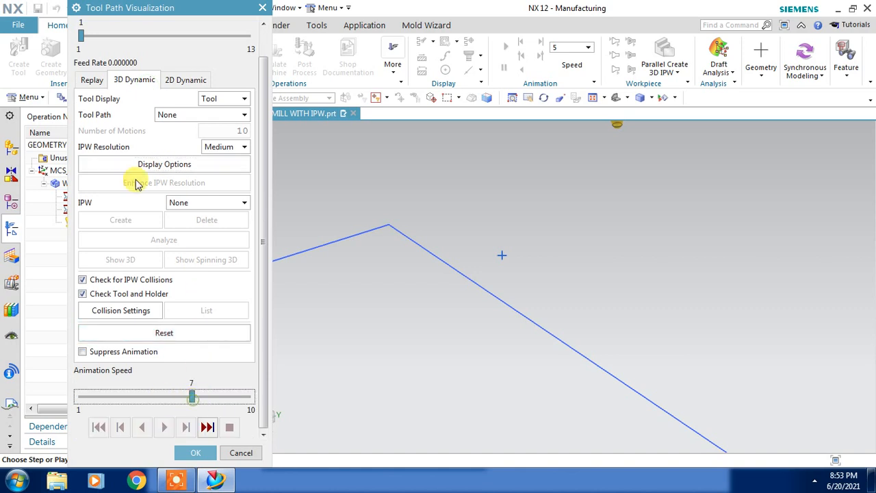
left_click(93, 79)
left_click(165, 430)
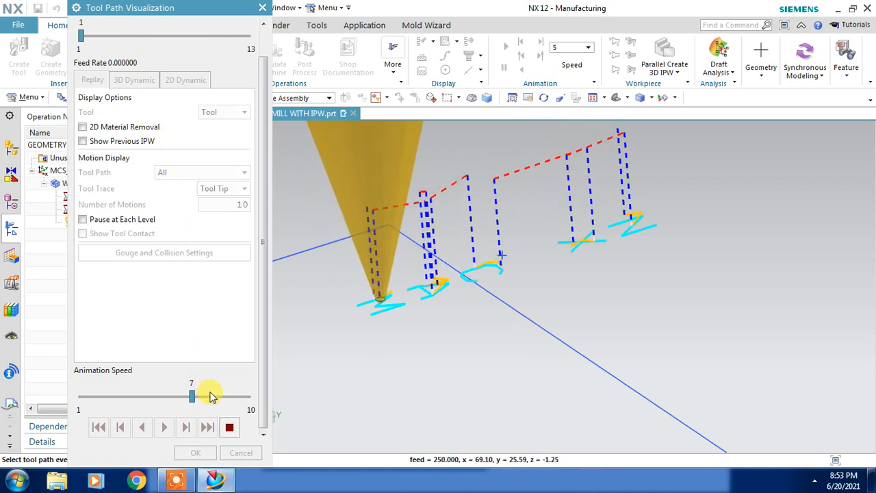
- Simulate the PLANAR_TEXT material removal in 3D Dynamic mode, set the animation speed to 9 and close the verification
left_click(140, 85)
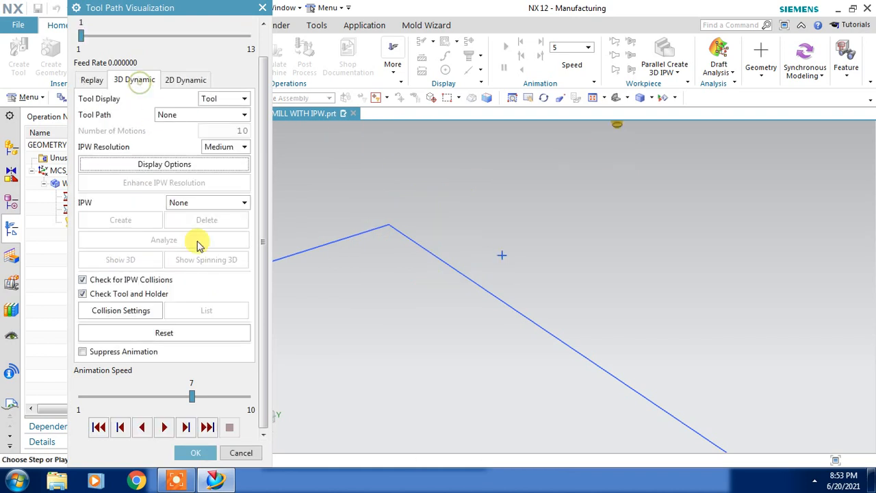
left_click(189, 397)
left_click(165, 428)
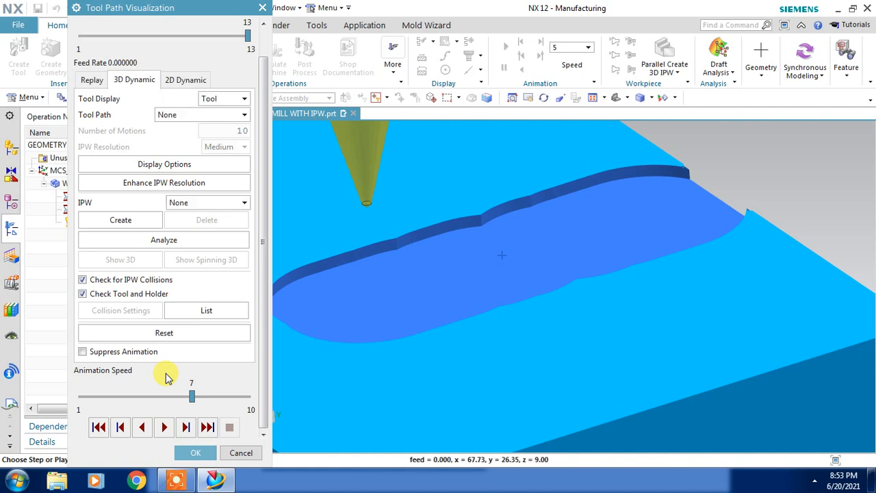
left_click_drag(192, 396, 228, 396)
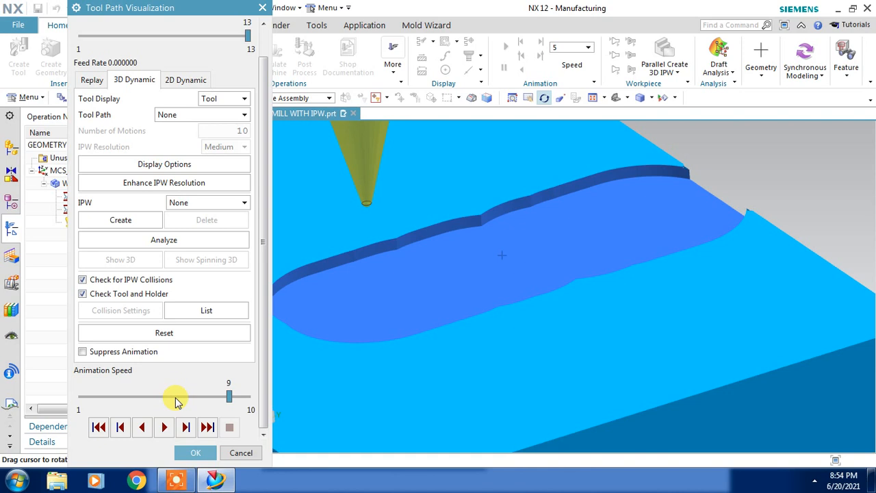
left_click(196, 453)
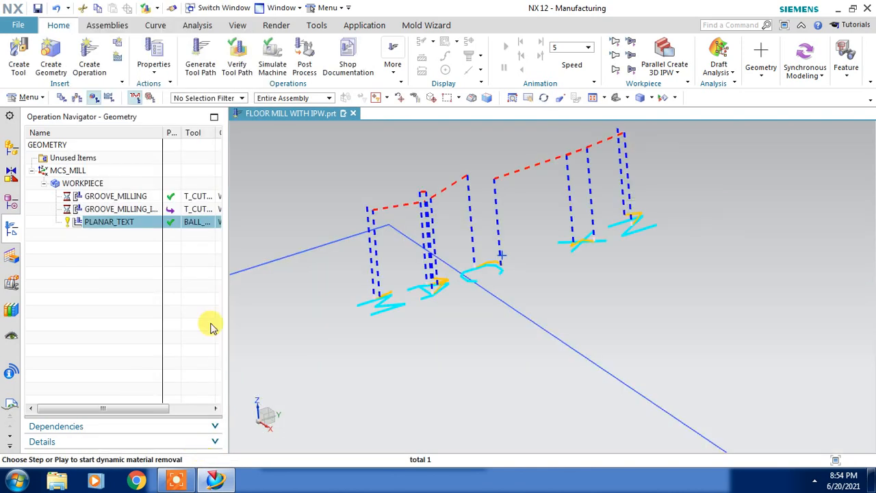
- Regenerate the PLANAR_TEXT toolpath and simulate it in 3D Dynamic mode at animation speed 7
left_click(191, 73)
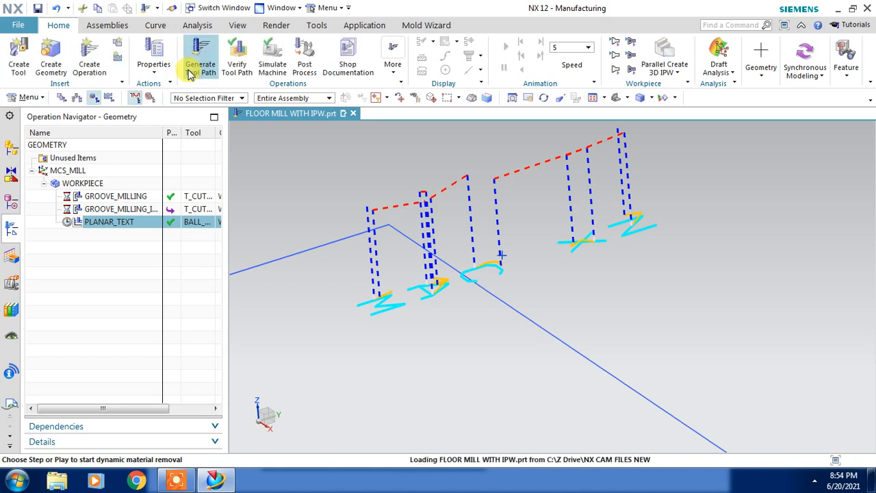
left_click(233, 54)
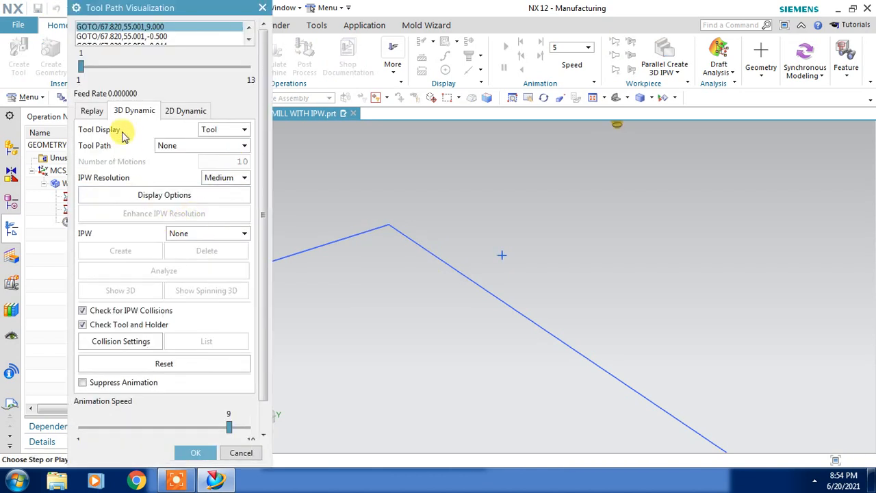
scroll(162, 370, "down", 1)
left_click(172, 401)
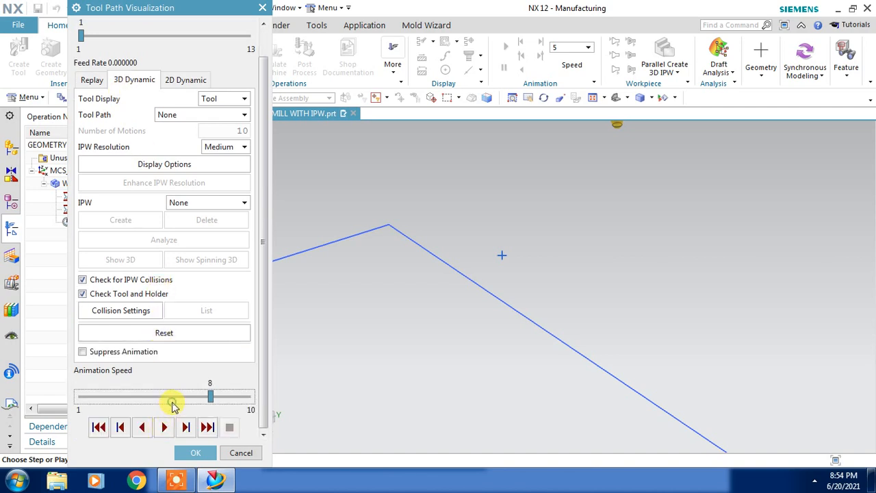
left_click(163, 427)
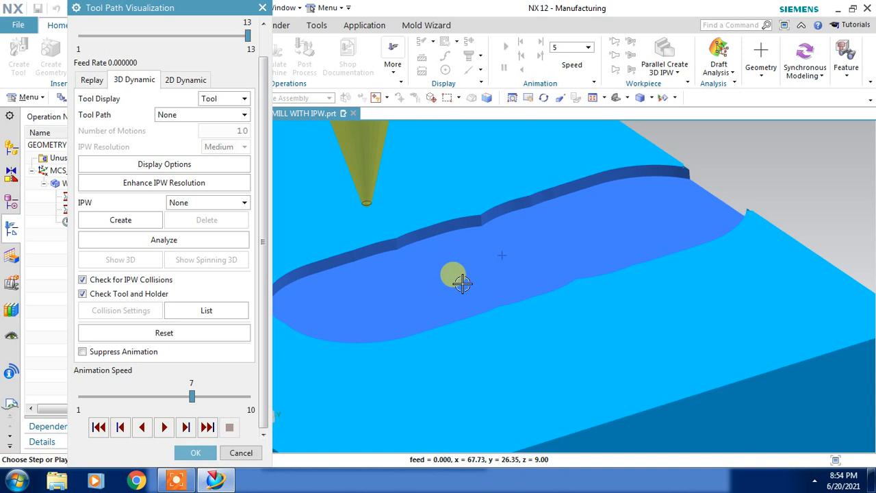
left_click(192, 452)
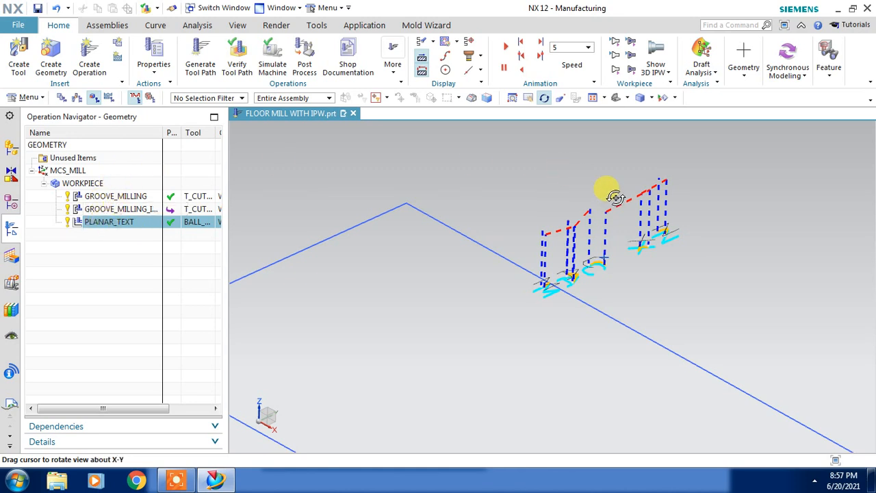
- Verify the PLANAR_TEXT toolpath again in 3D Dynamic mode and try the 2D Dynamic simulation
left_click(228, 55)
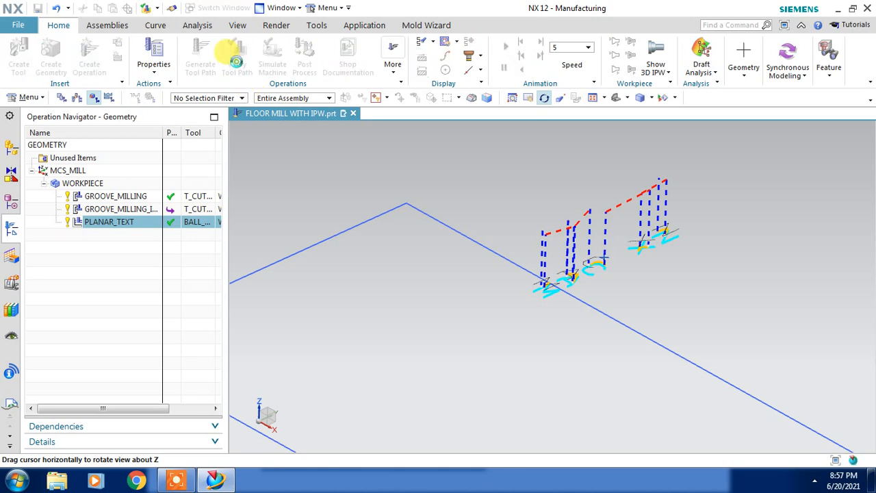
scroll(218, 233, "down", 1)
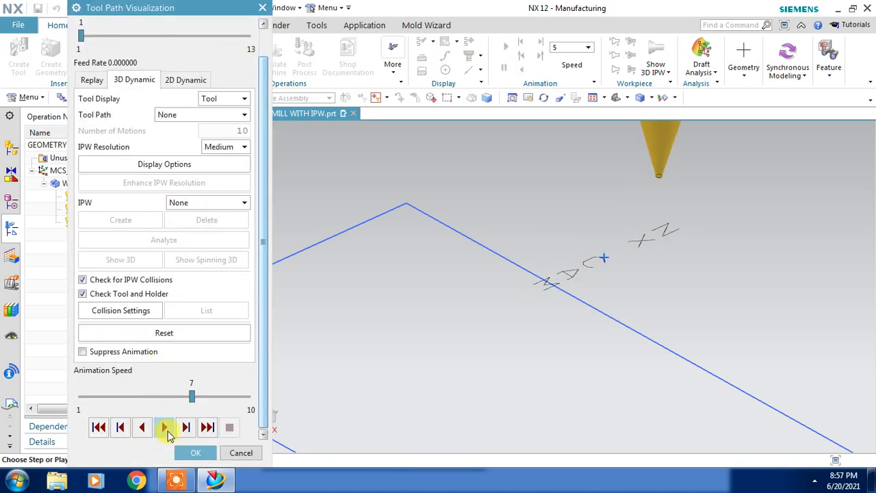
left_click(166, 429)
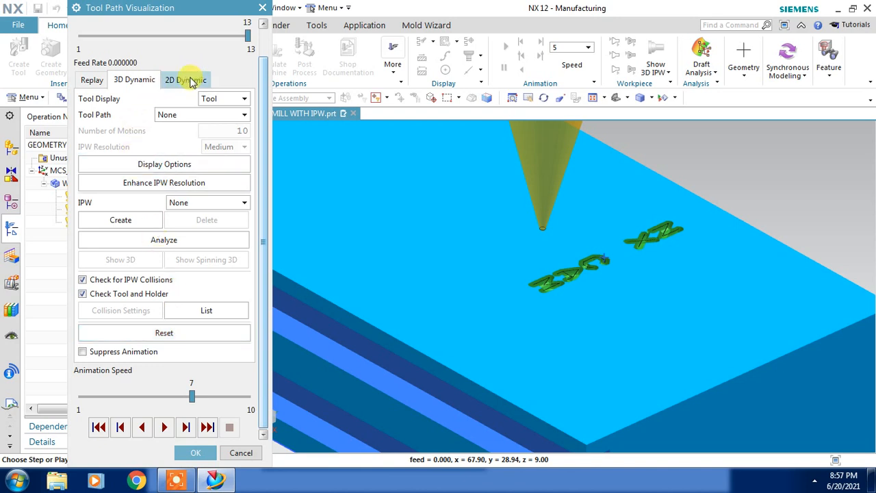
left_click(192, 78)
left_click(165, 426)
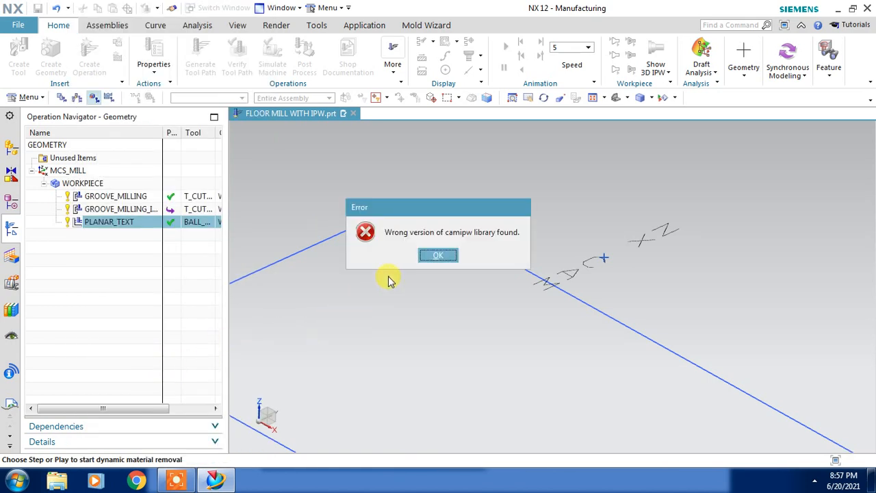
left_click(437, 256)
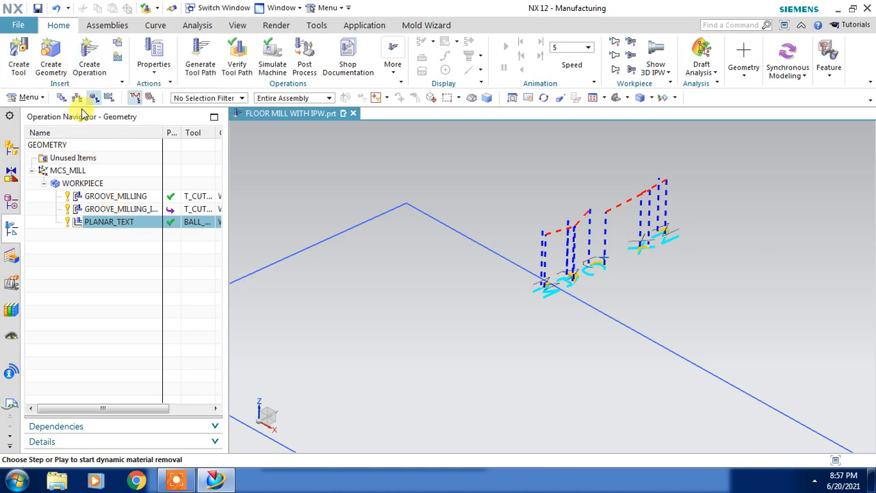
- Set the BALL_MILL tool's ball diameter to 0.5 and regenerate the PLANAR_TEXT toolpath
left_click(78, 97)
left_click(68, 183)
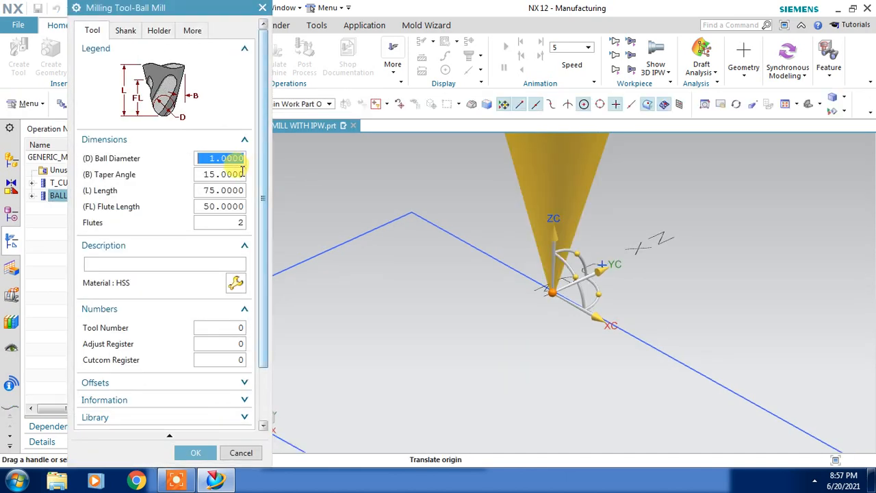
type(".5")
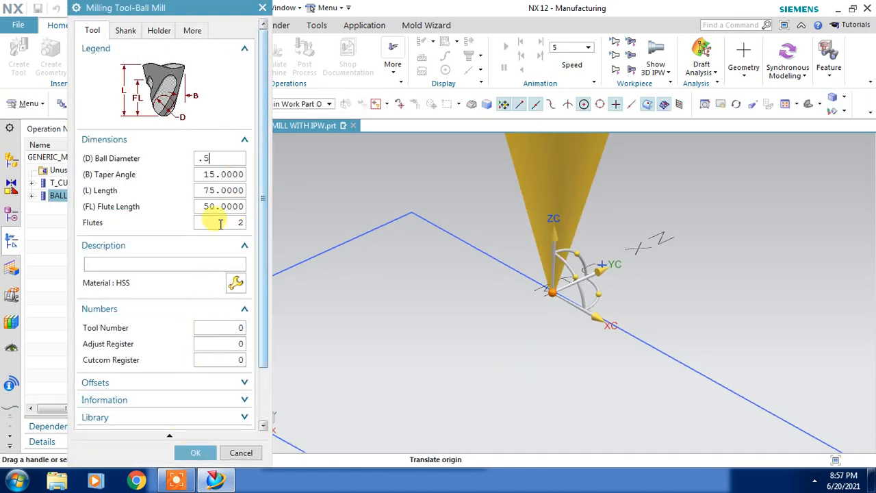
left_click(185, 453)
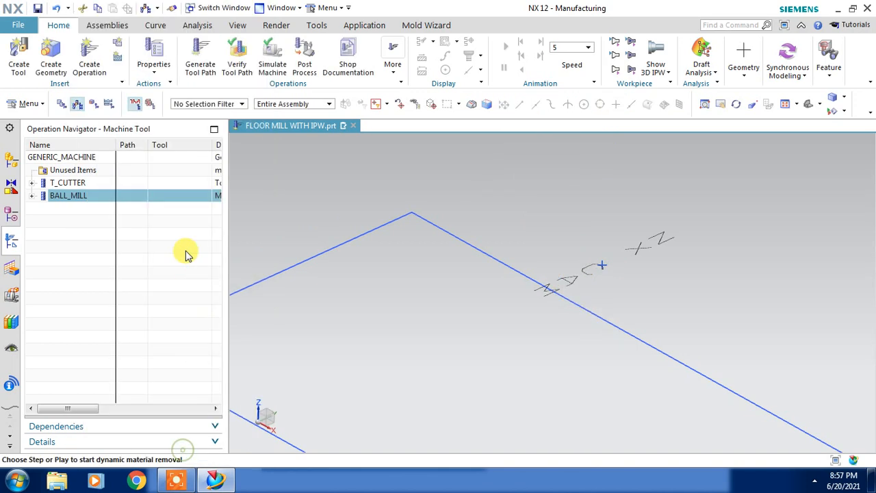
left_click(93, 98)
left_click(189, 60)
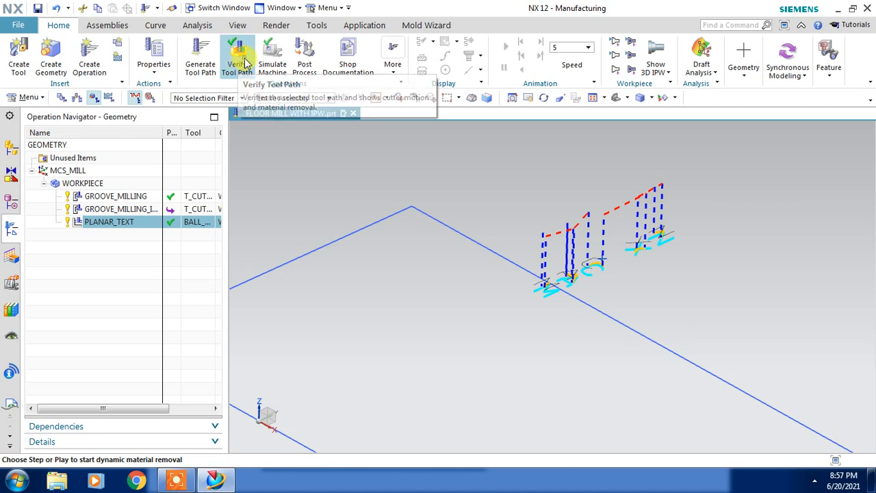
- Verify the PLANAR_TEXT toolpath by replaying its tool motion, raising the animation speed to 10
left_click(247, 63)
scroll(157, 398, "down", 1)
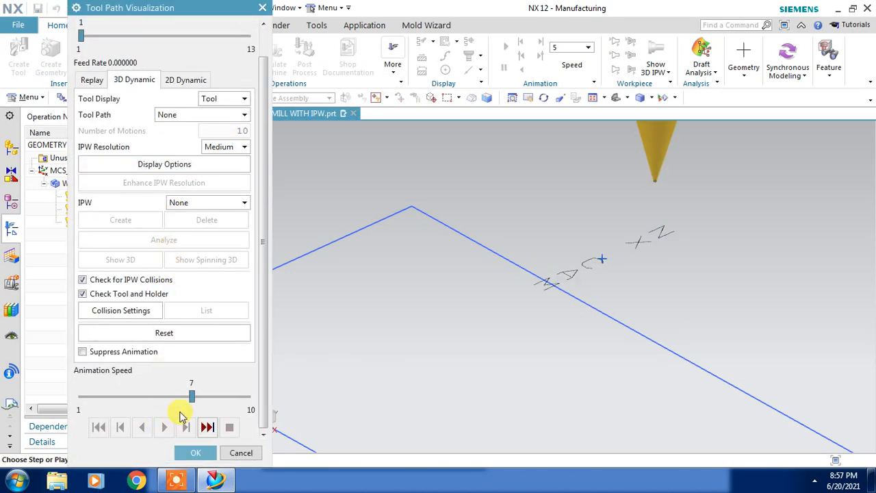
left_click(91, 79)
left_click(165, 427)
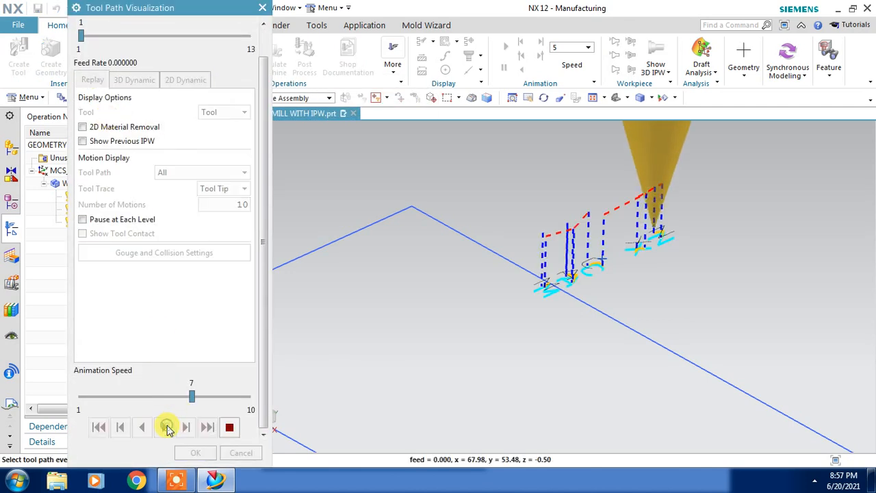
left_click_drag(193, 396, 247, 395)
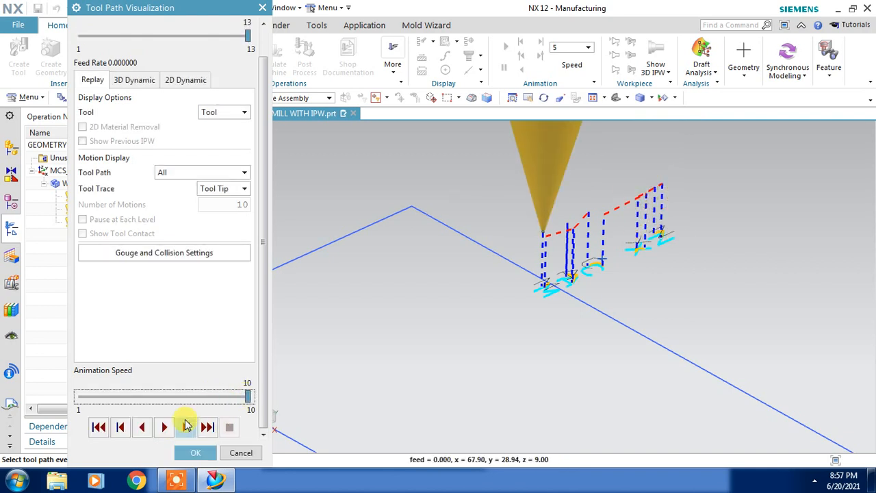
- Simulate the PLANAR_TEXT material removal in 3D Dynamic mode at animation speed 7, inspect the engraved text and close the verification
left_click(134, 80)
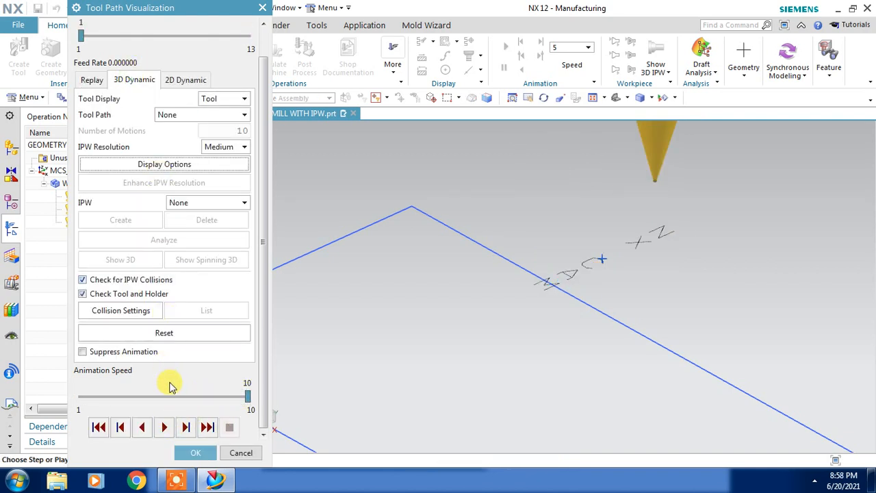
left_click(163, 397)
left_click(164, 426)
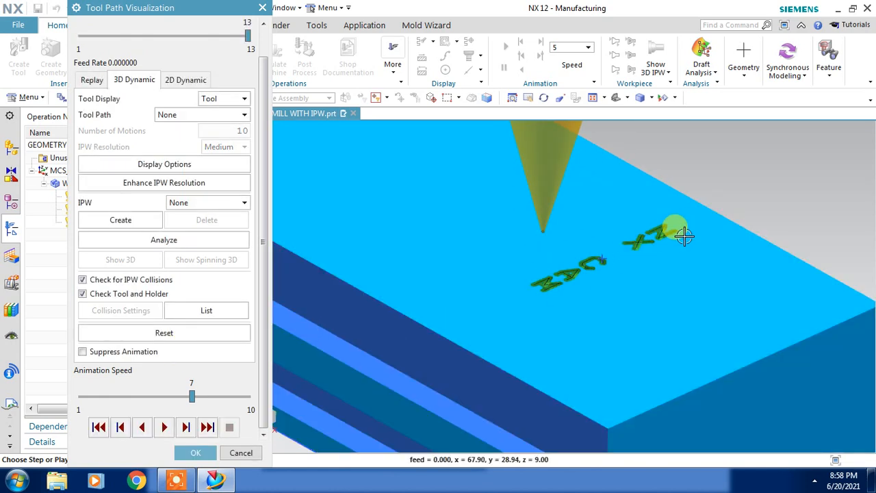
scroll(684, 236, "up", 2)
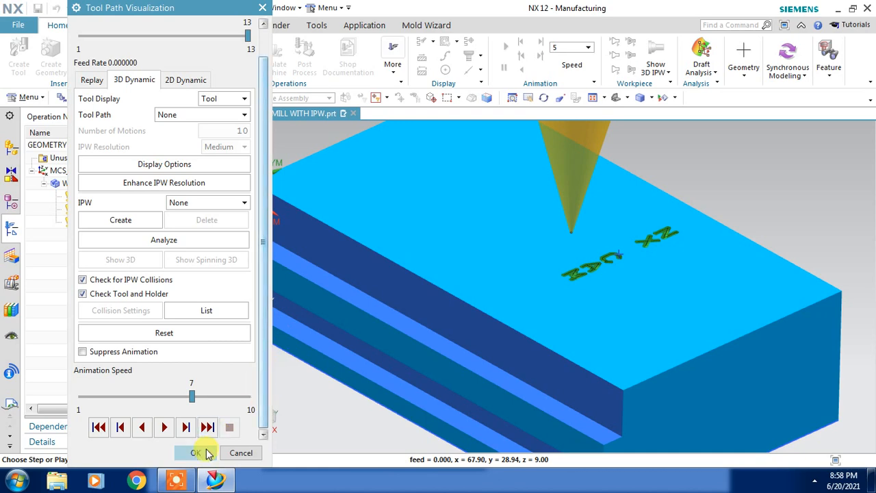
left_click(196, 452)
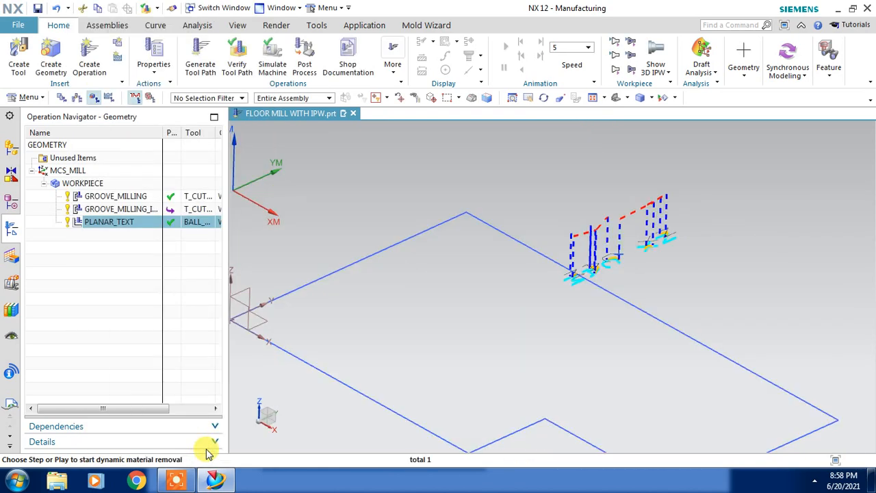